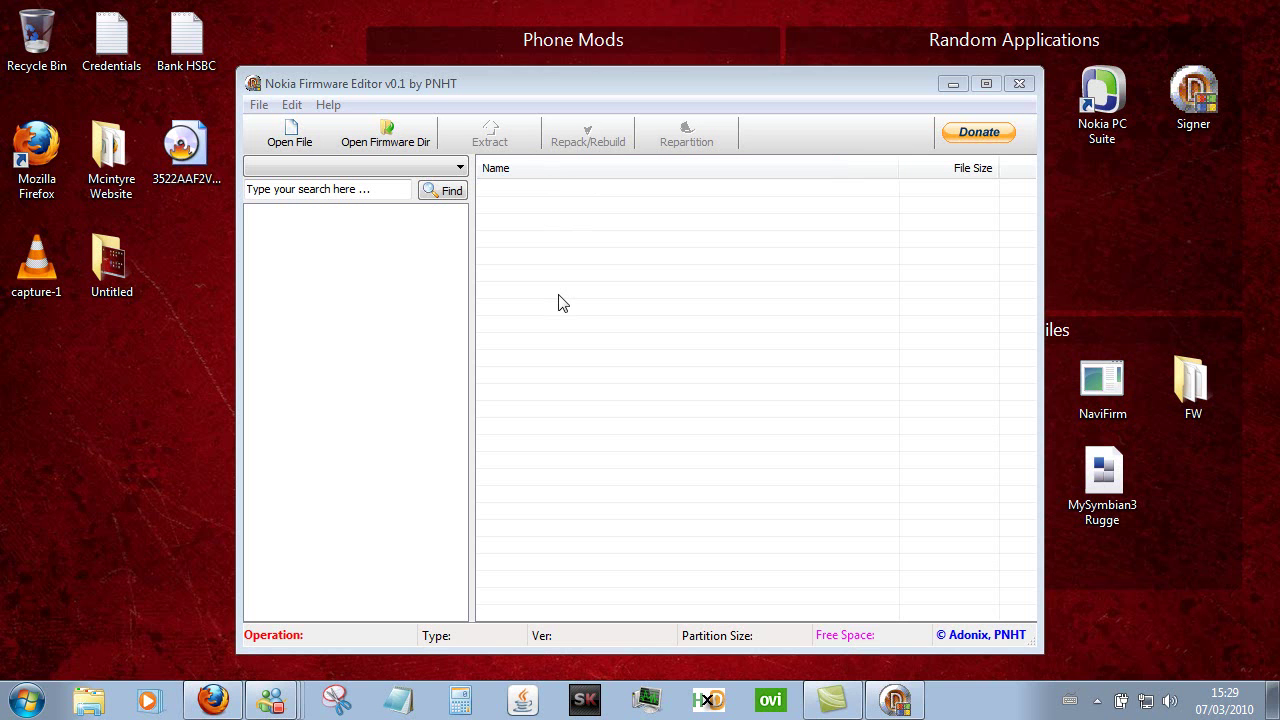
Read the ROFSBUILD log in the NFE folder, then close it and recentre the editor.
{"action": "left_click_drag", "start_coordinate": [442, 90], "coordinate": [783, 206]}
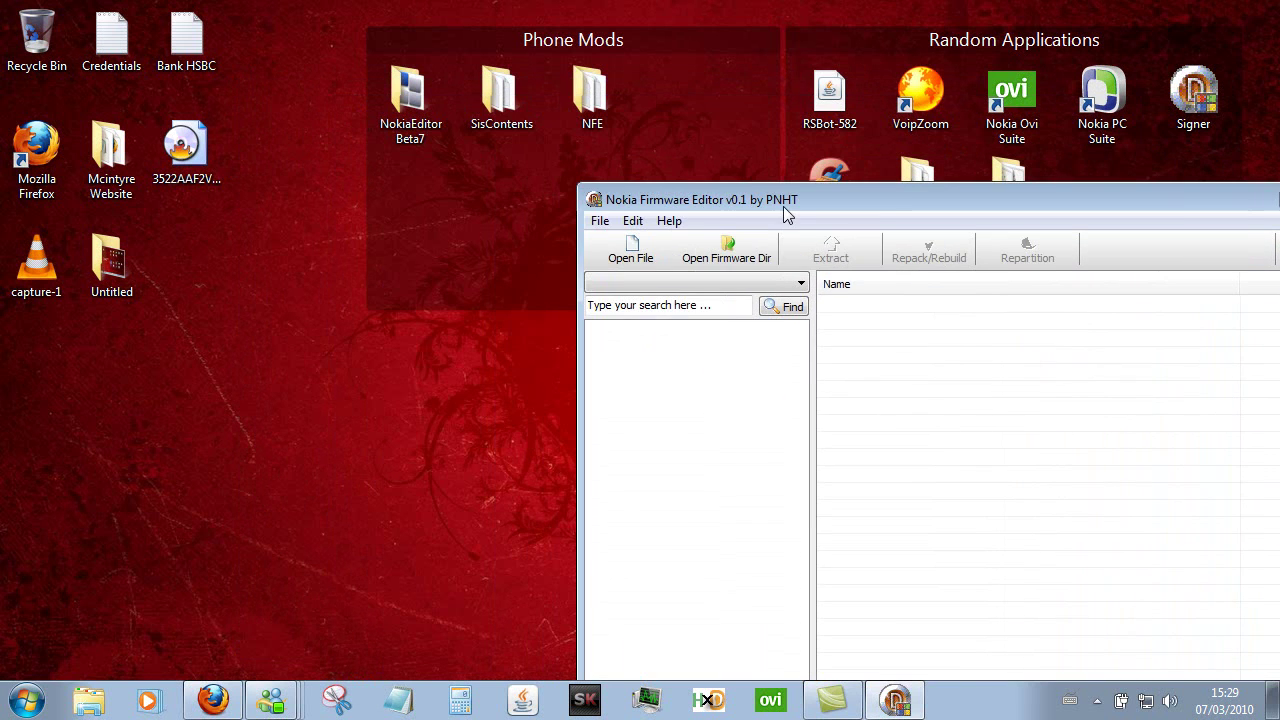
{"action": "double_click", "coordinate": [592, 95]}
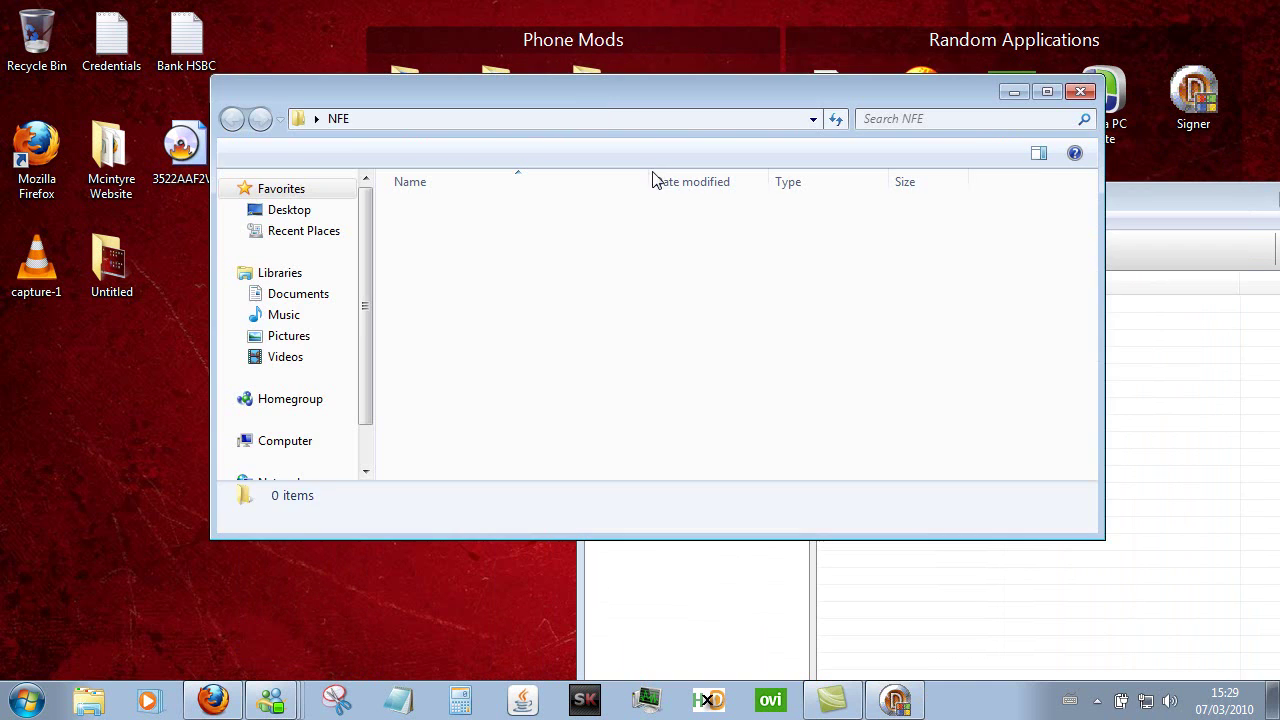
{"action": "double_click", "coordinate": [462, 372]}
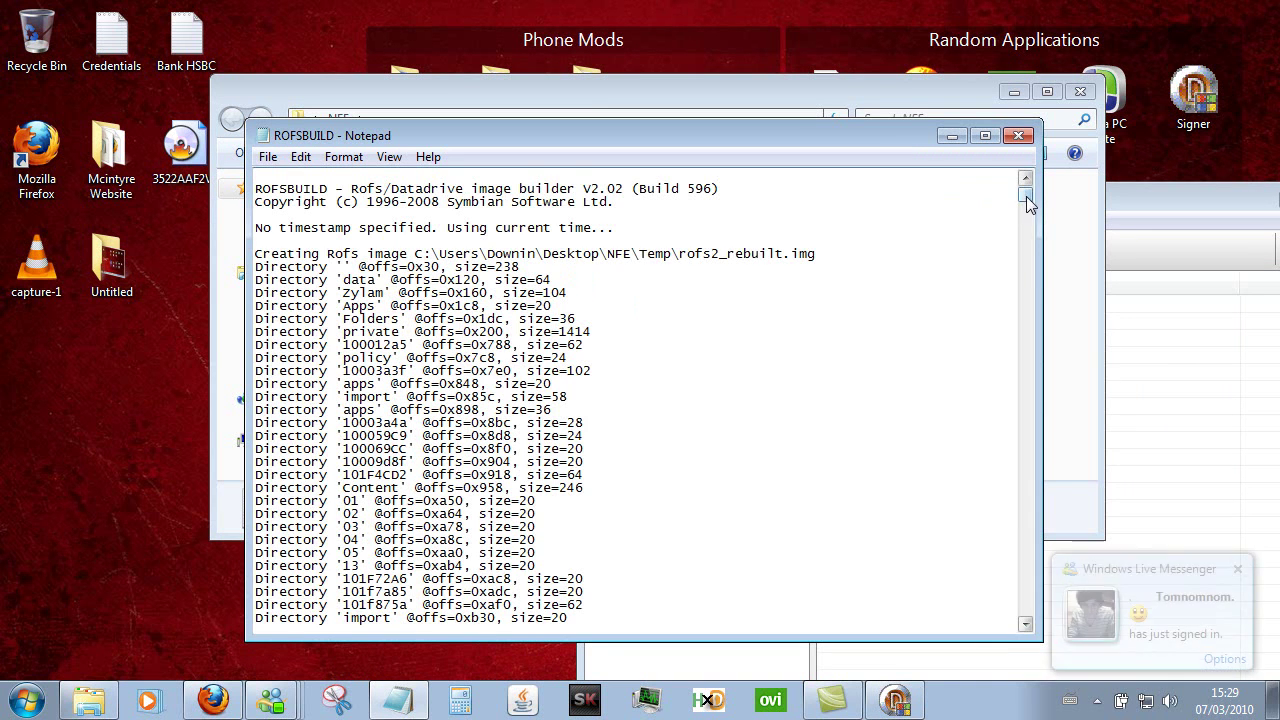
{"action": "left_click_drag", "start_coordinate": [1026, 196], "coordinate": [1028, 628]}
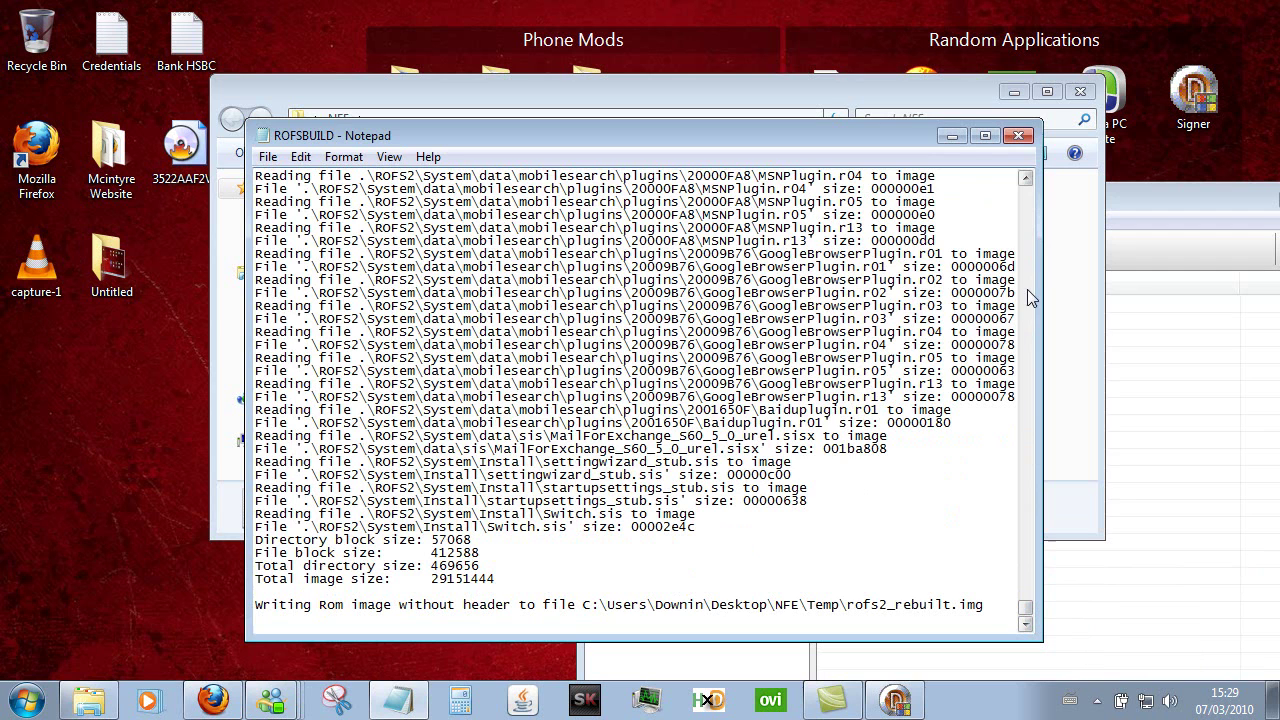
{"action": "left_click", "coordinate": [1019, 142]}
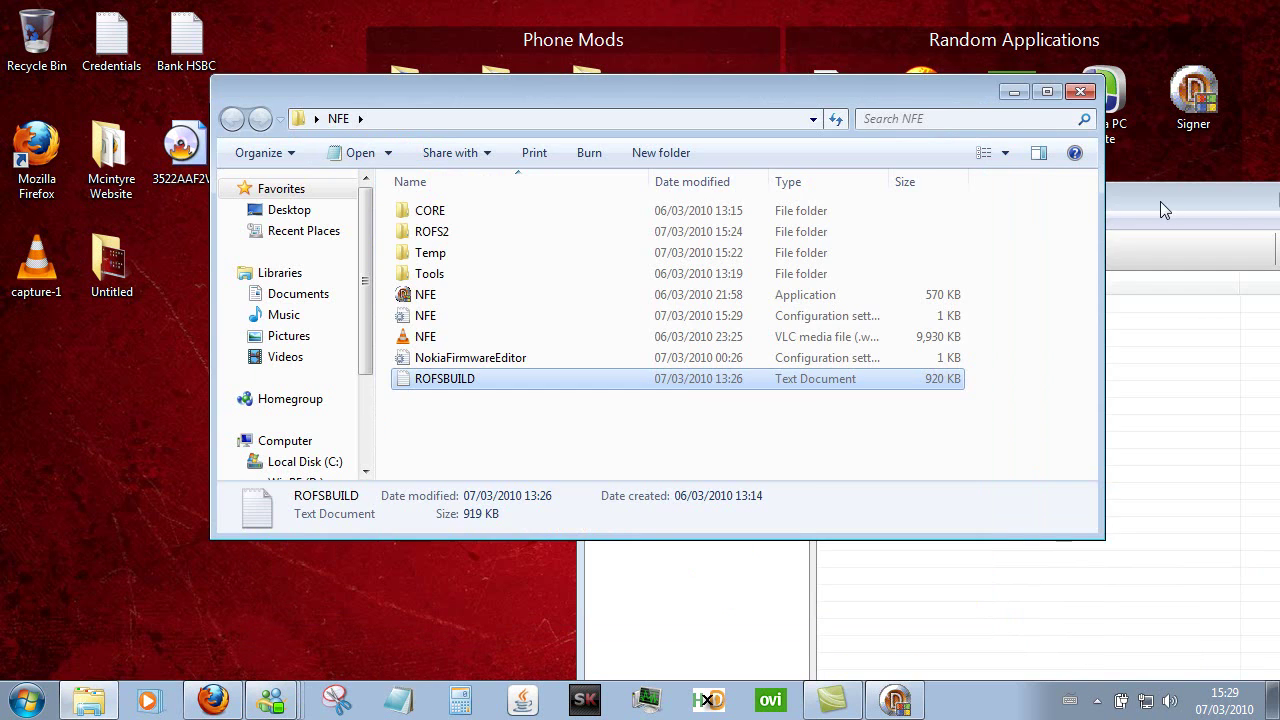
{"action": "left_click_drag", "start_coordinate": [1162, 201], "coordinate": [824, 73]}
{"action": "left_click", "coordinate": [1080, 91]}
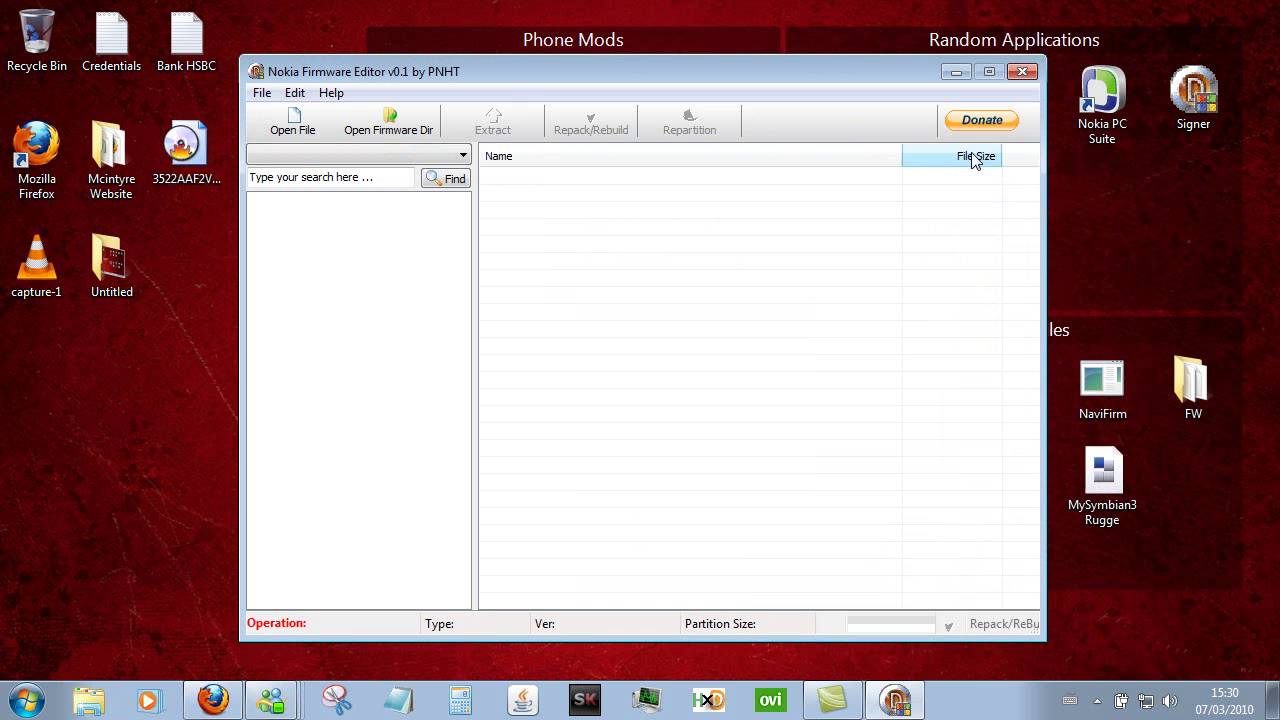
Drag RM-356_40.0.005_prd.rofs2.V01 from the FW folder into the editor's left panel.
{"action": "left_click_drag", "start_coordinate": [561, 78], "coordinate": [455, 83]}
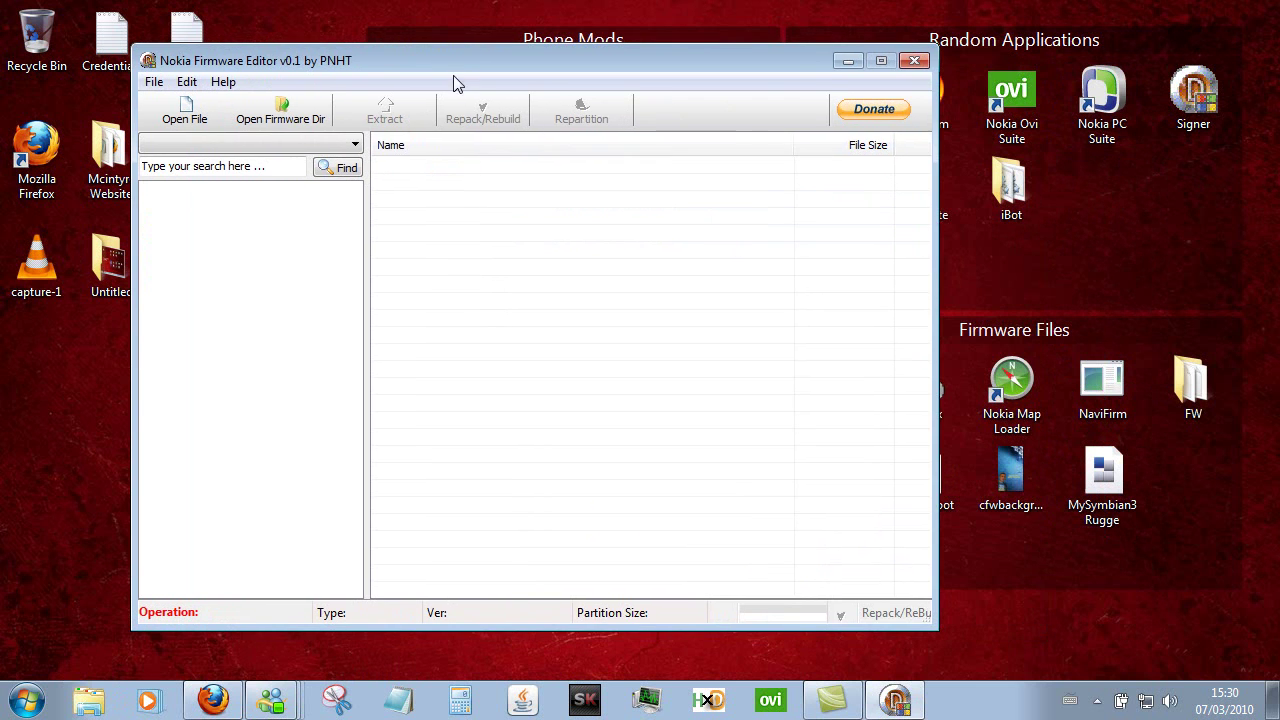
{"action": "double_click", "coordinate": [1191, 385]}
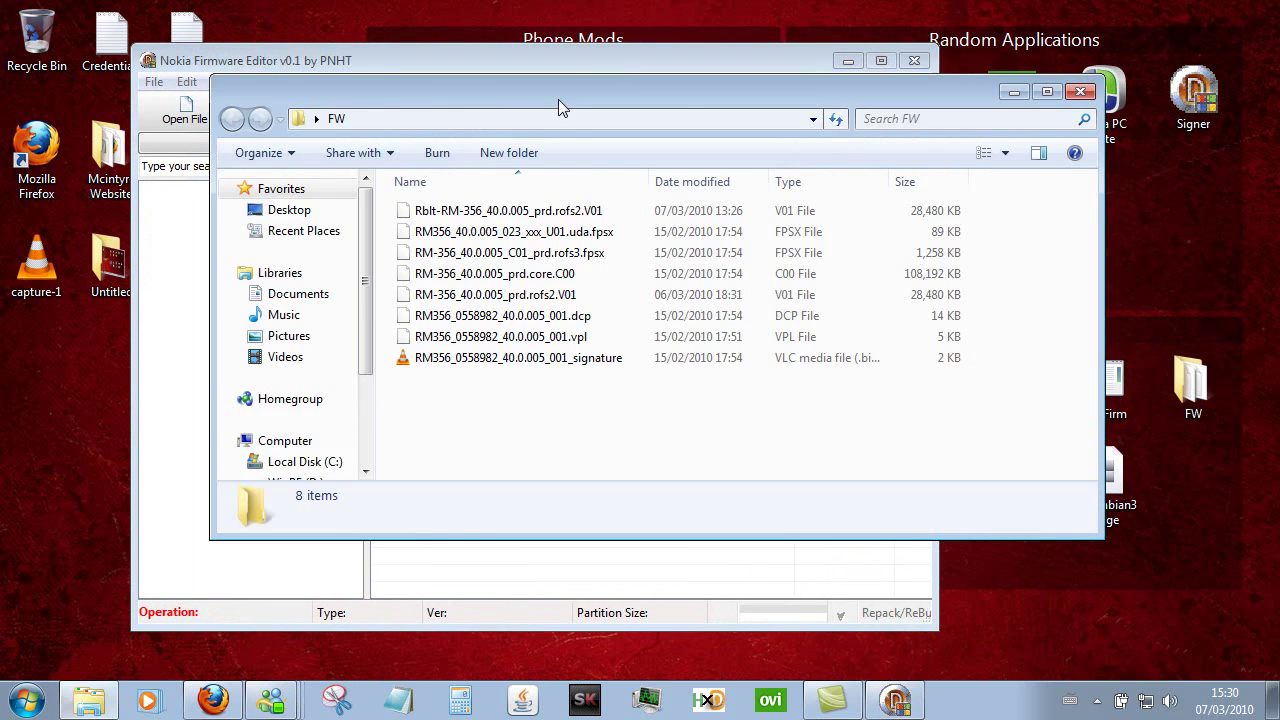
{"action": "left_click_drag", "start_coordinate": [558, 99], "coordinate": [772, 73]}
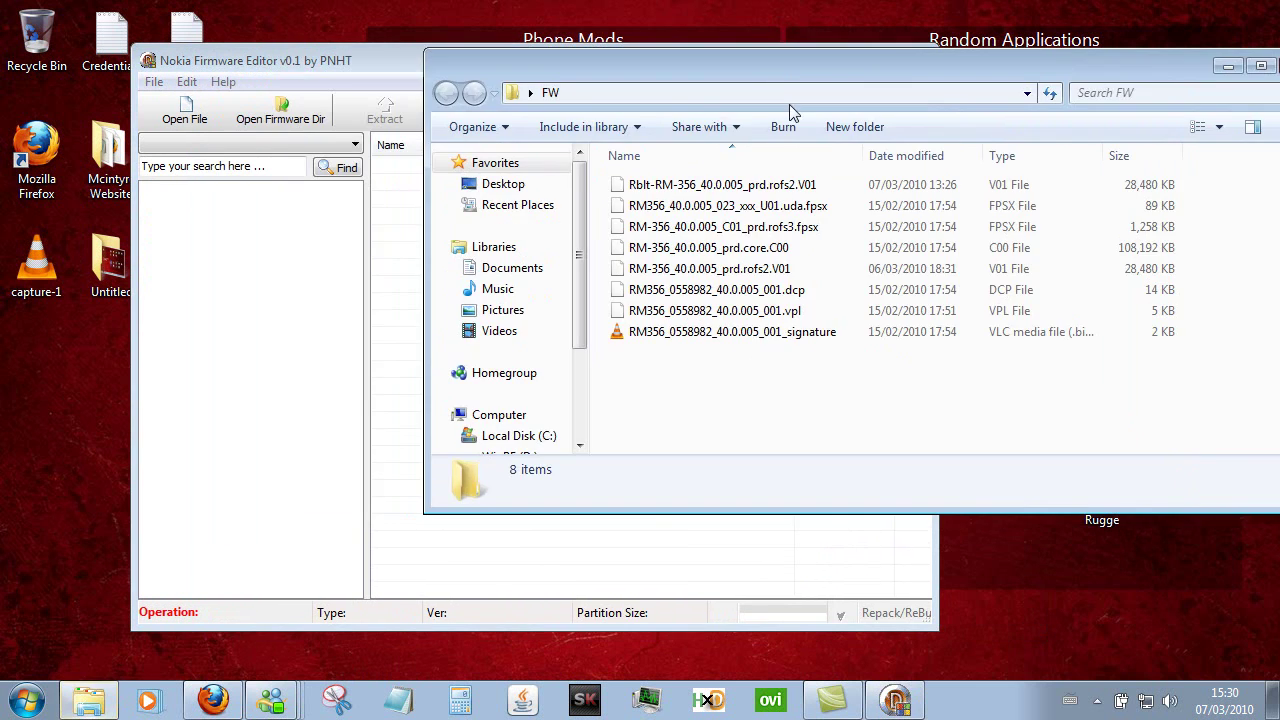
{"action": "left_click", "coordinate": [796, 272]}
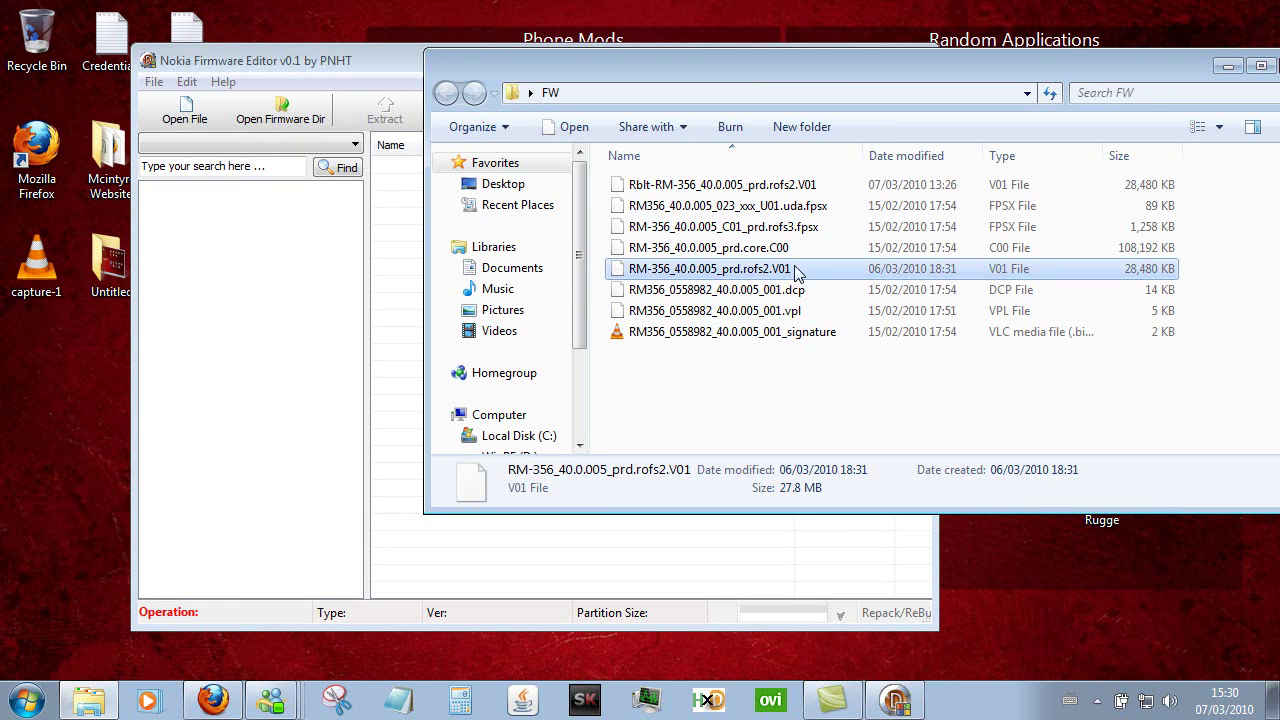
{"action": "left_click_drag", "start_coordinate": [796, 272], "coordinate": [279, 271]}
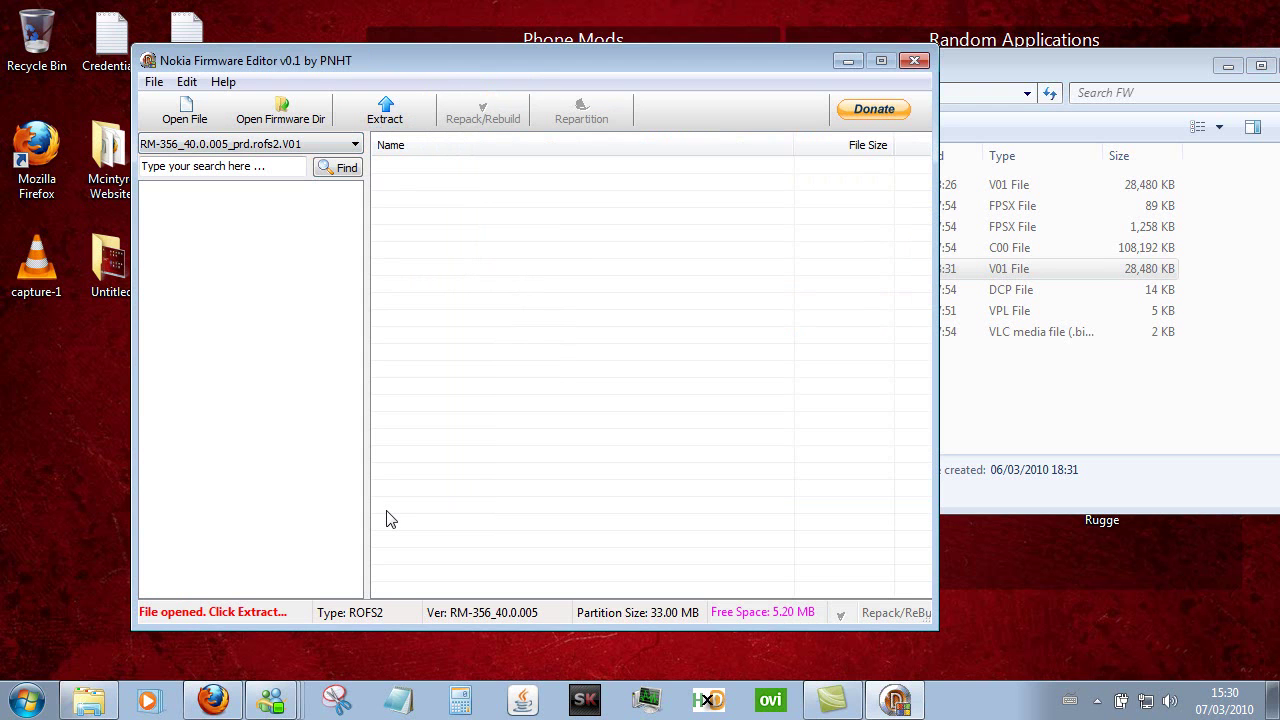
Minimize the FW folder window and move the editor back toward the screen centre.
{"action": "left_click", "coordinate": [1170, 70]}
{"action": "left_click", "coordinate": [1228, 66]}
{"action": "left_click_drag", "start_coordinate": [517, 59], "coordinate": [607, 61]}
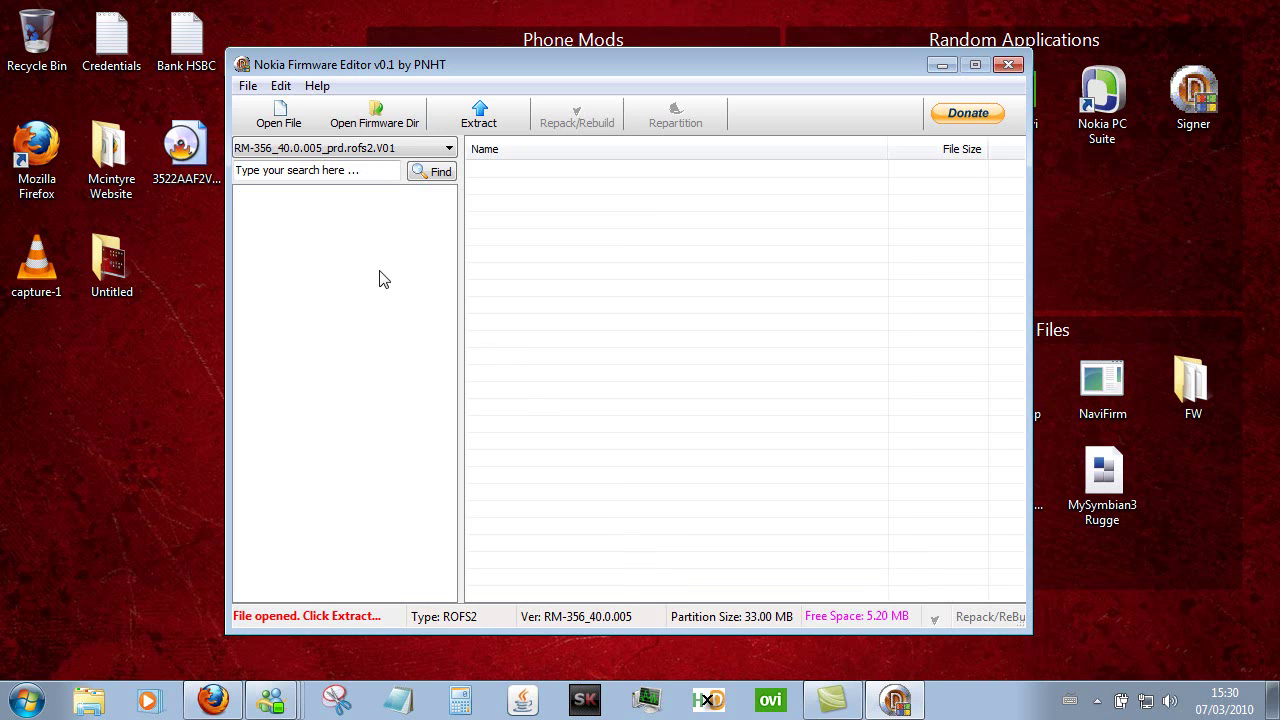
Check the FW folder's files, confirm FW as the firmware directory, and list its firmware files.
{"action": "left_click", "coordinate": [404, 135]}
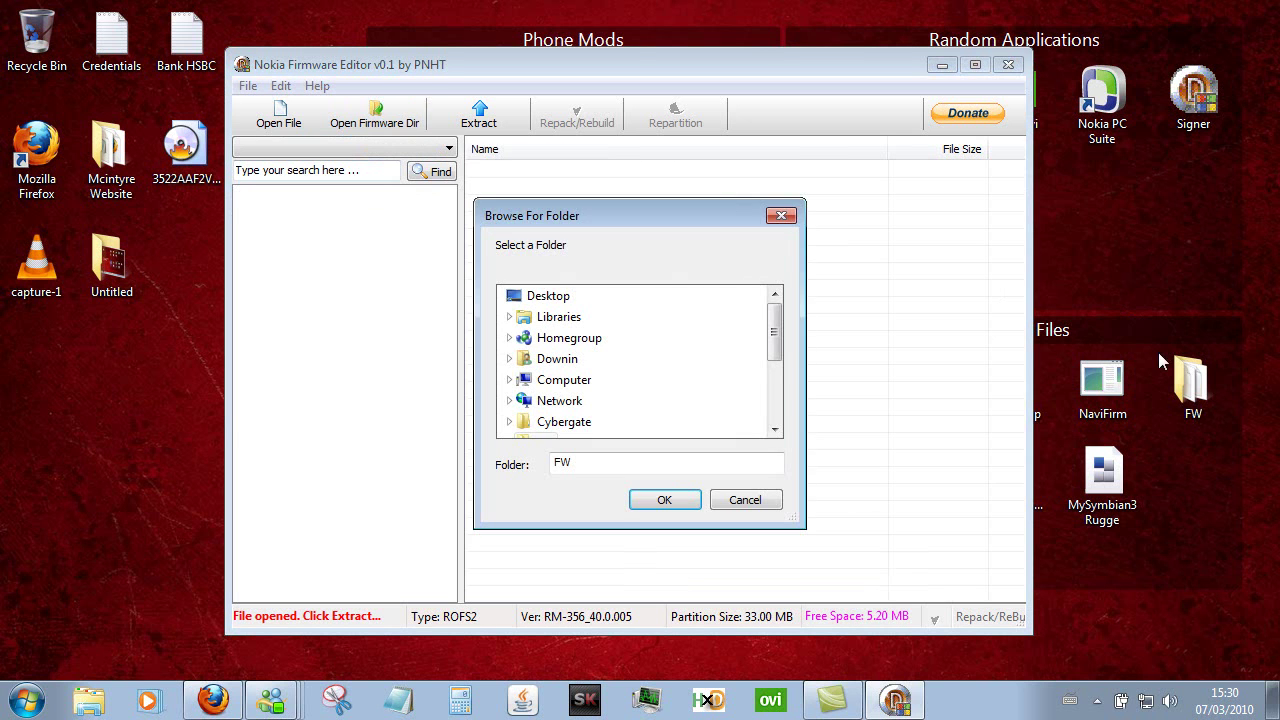
{"action": "left_click", "coordinate": [1186, 380]}
{"action": "double_click", "coordinate": [1186, 380]}
{"action": "left_click_drag", "start_coordinate": [643, 71], "coordinate": [469, 189]}
{"action": "left_click_drag", "start_coordinate": [591, 416], "coordinate": [420, 245]}
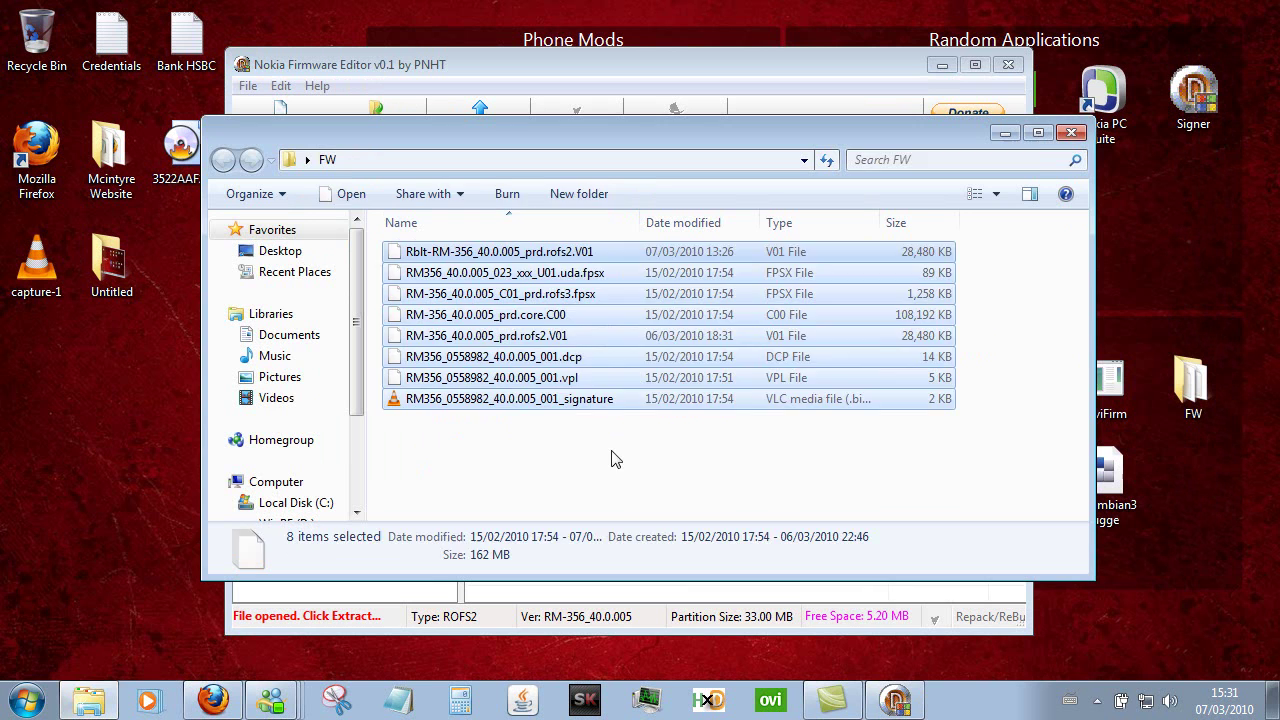
{"action": "left_click", "coordinate": [1040, 155]}
{"action": "left_click", "coordinate": [1071, 132]}
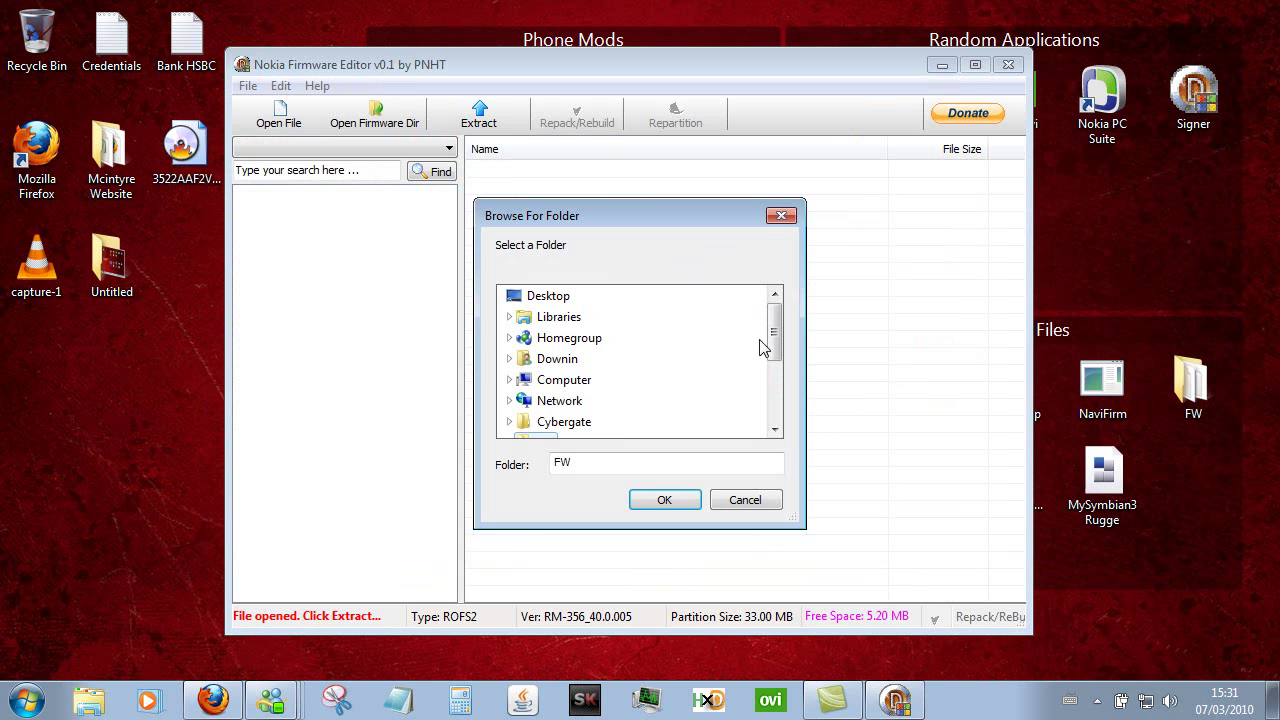
{"action": "left_click_drag", "start_coordinate": [777, 326], "coordinate": [777, 372]}
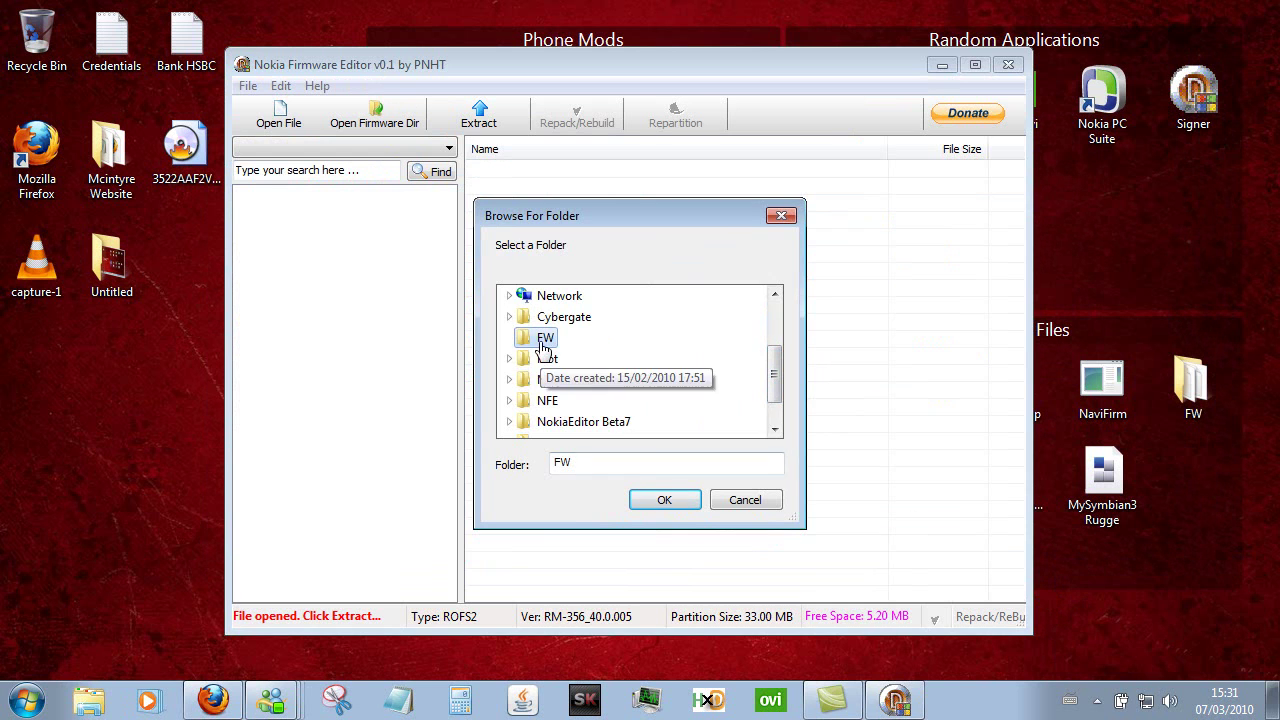
{"action": "left_click", "coordinate": [664, 500]}
{"action": "left_click", "coordinate": [410, 148]}
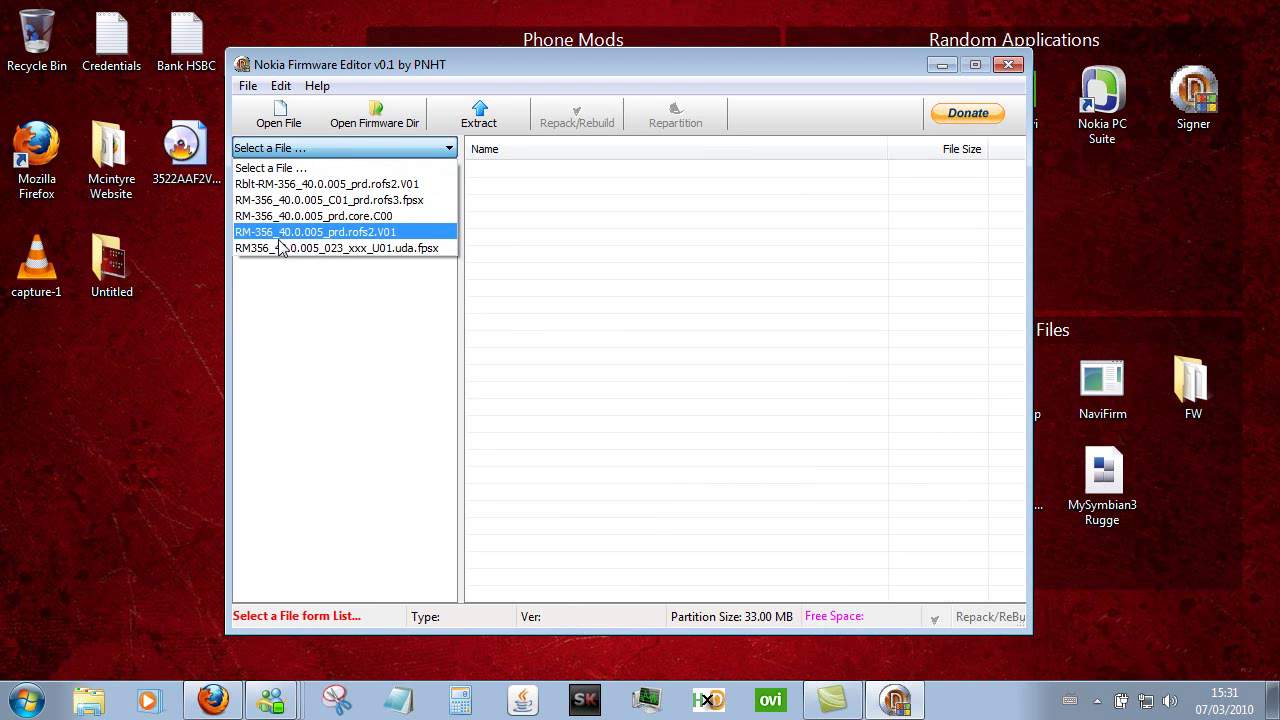
Try the Rblt and core.C00 files, then reselect RM-356_40.0.005_prd.rofs2.V01 and extract it.
{"action": "left_click", "coordinate": [320, 234]}
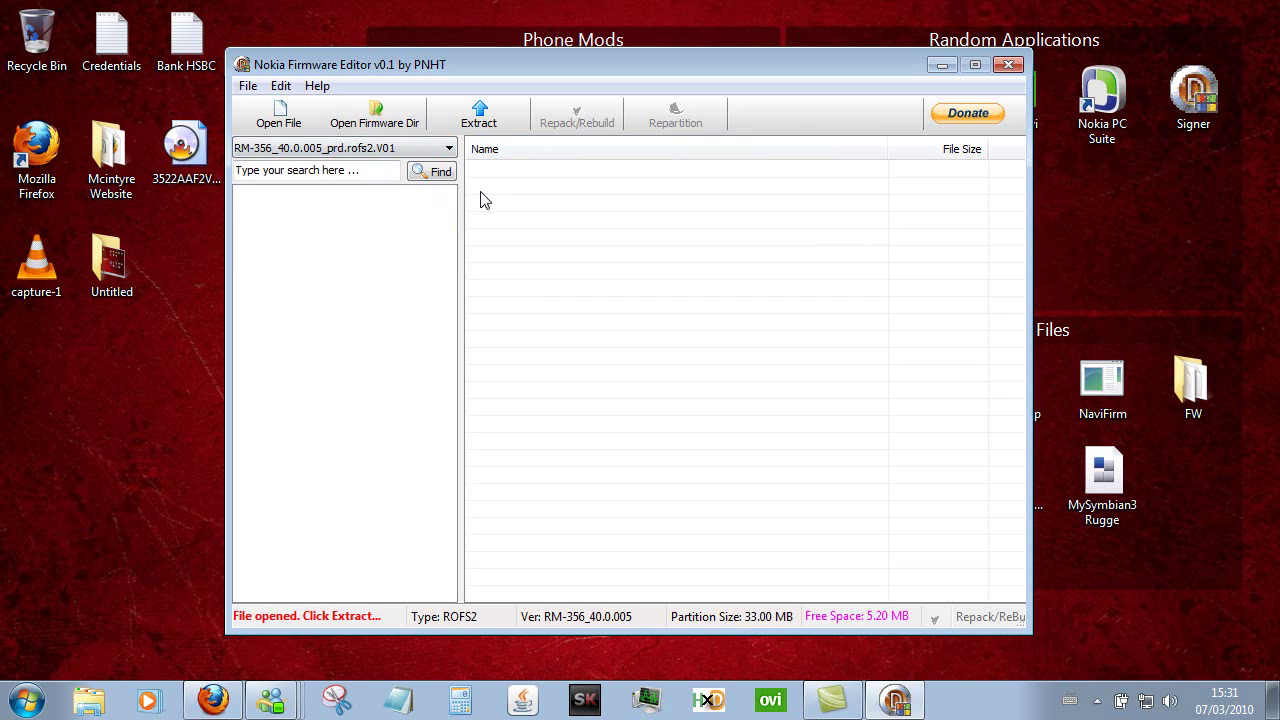
{"action": "left_click", "coordinate": [276, 152]}
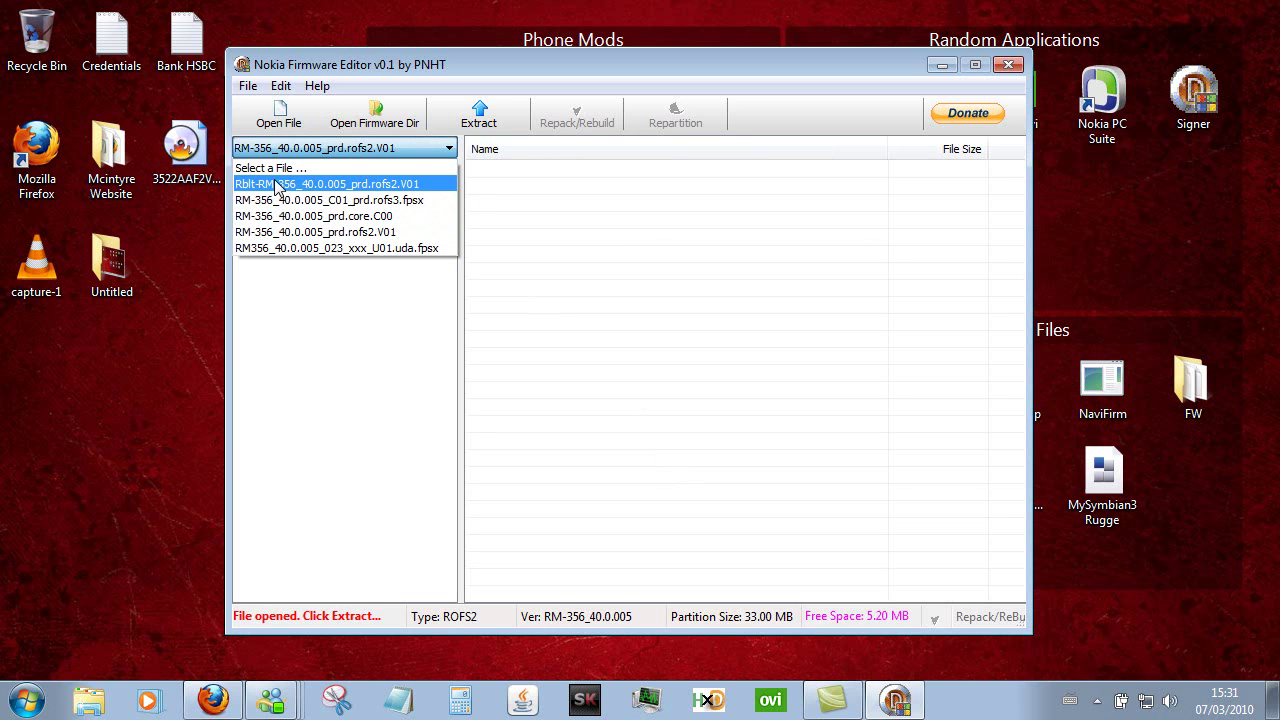
{"action": "left_click", "coordinate": [290, 184]}
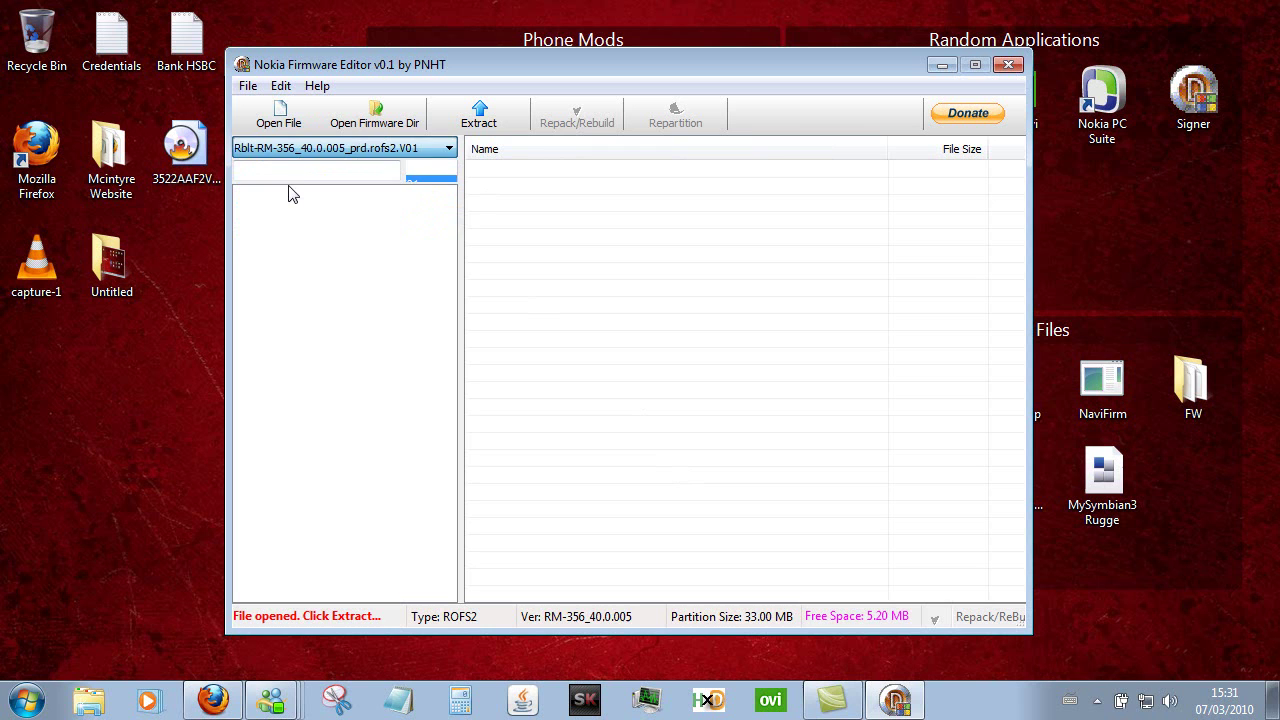
{"action": "left_click", "coordinate": [318, 150]}
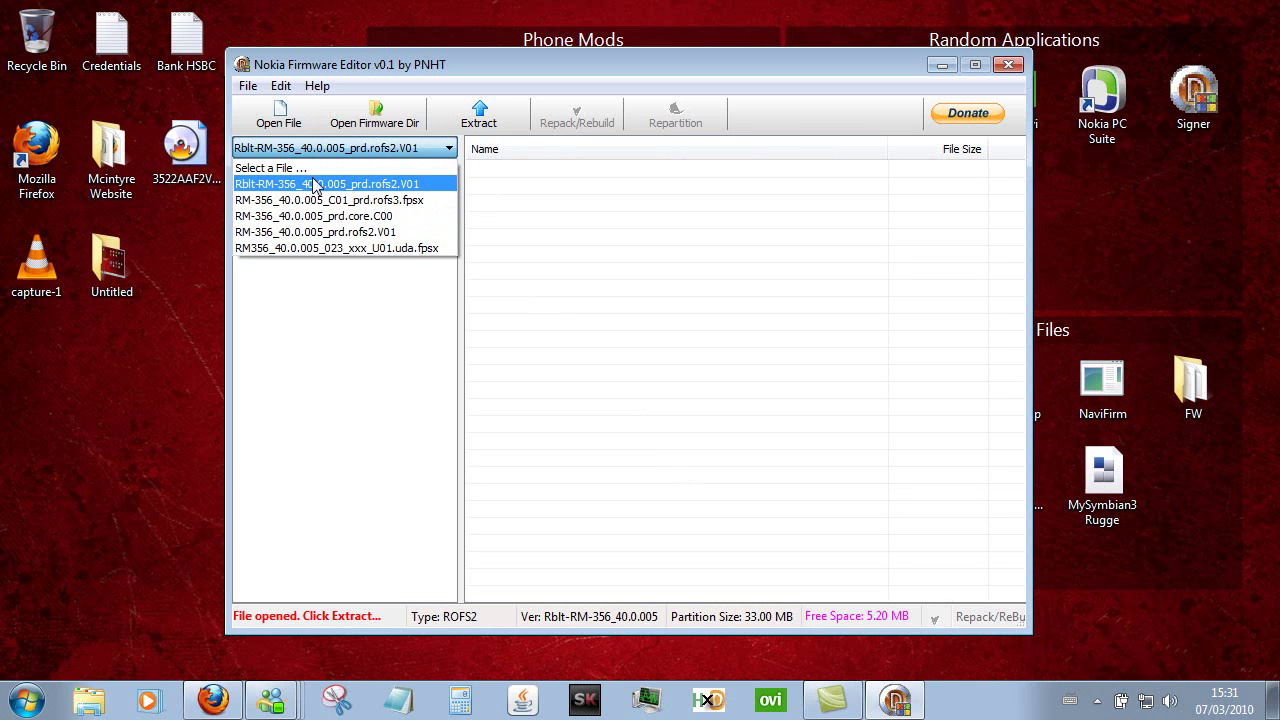
{"action": "left_click", "coordinate": [334, 216]}
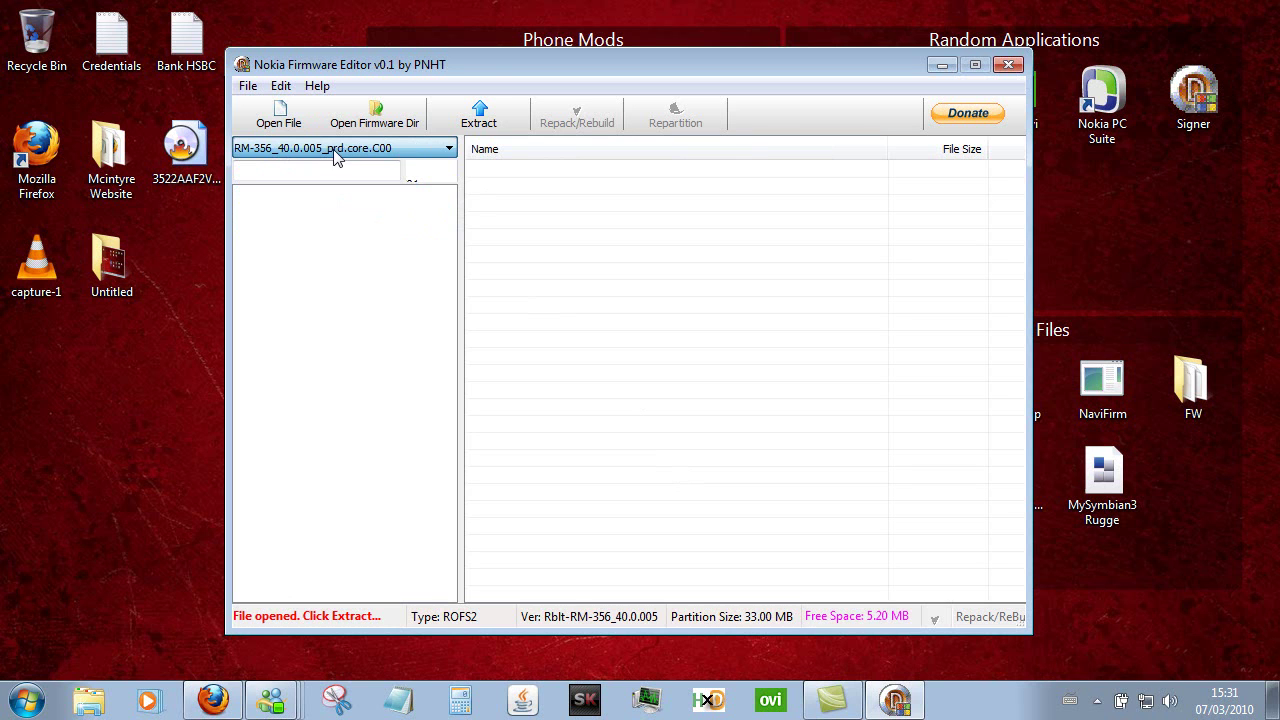
{"action": "left_click", "coordinate": [368, 148]}
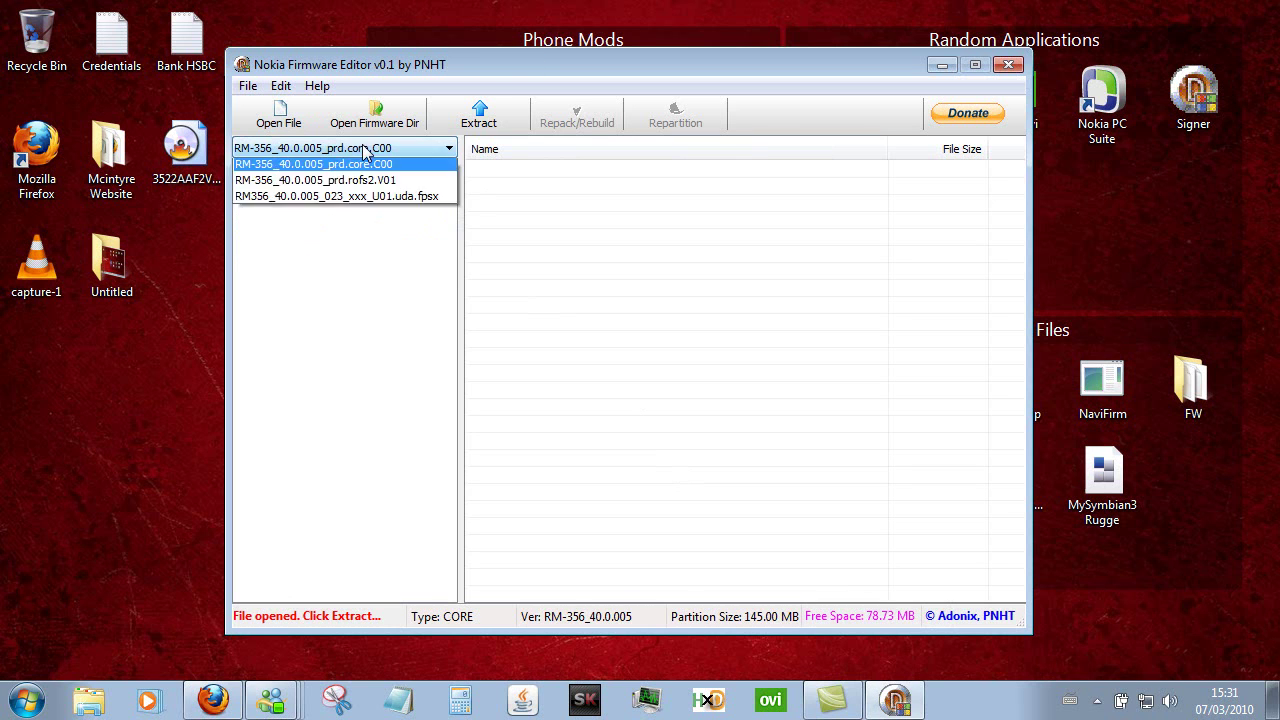
{"action": "left_click", "coordinate": [372, 232]}
{"action": "left_click", "coordinate": [479, 115]}
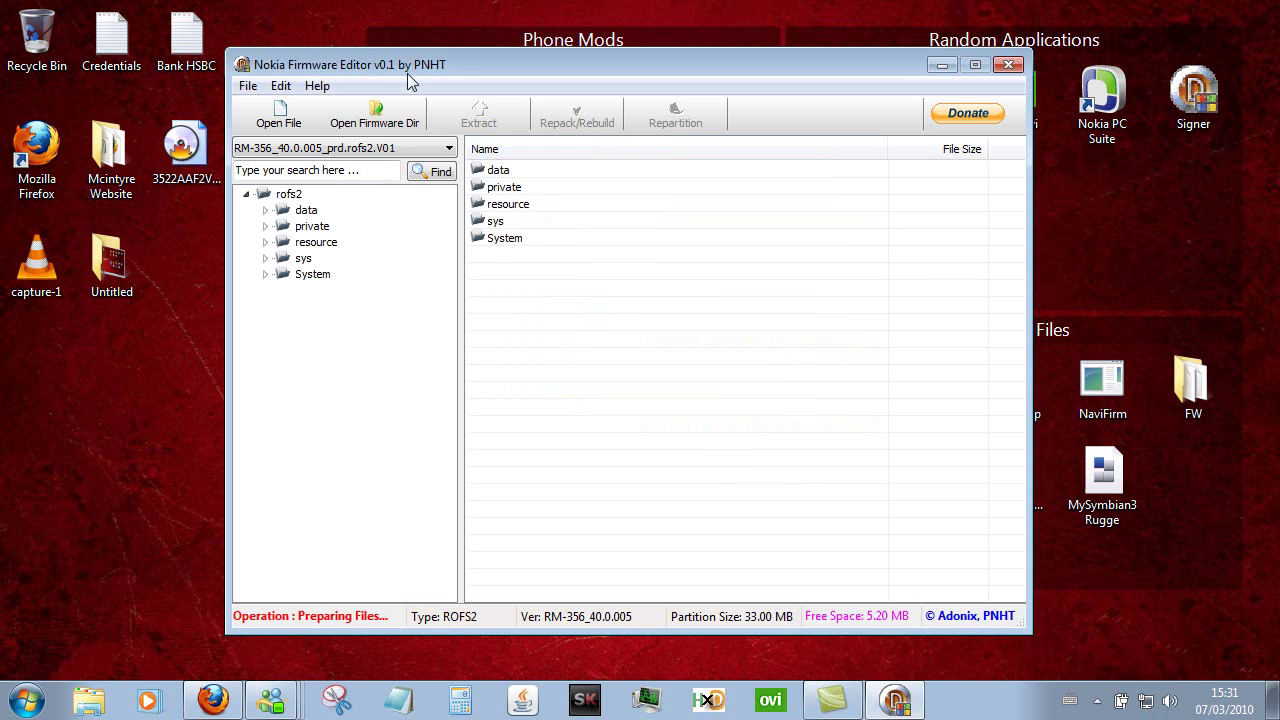
Shift the editor window right and focus the search field for the extracted files.
{"action": "left_click_drag", "start_coordinate": [407, 73], "coordinate": [541, 89]}
{"action": "left_click", "coordinate": [490, 188]}
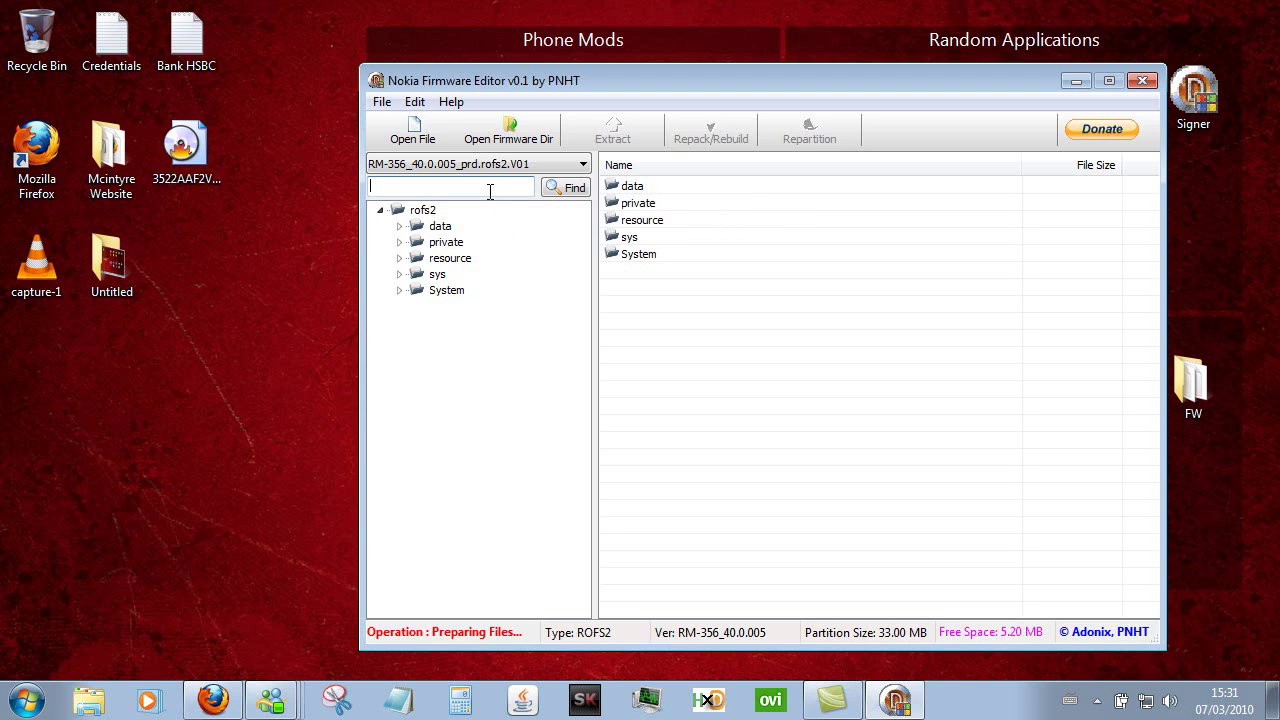
Search for FILELIST, select resource\FILELIST.r04, then return to the rofs2 root listing.
{"action": "double_click", "coordinate": [462, 259]}
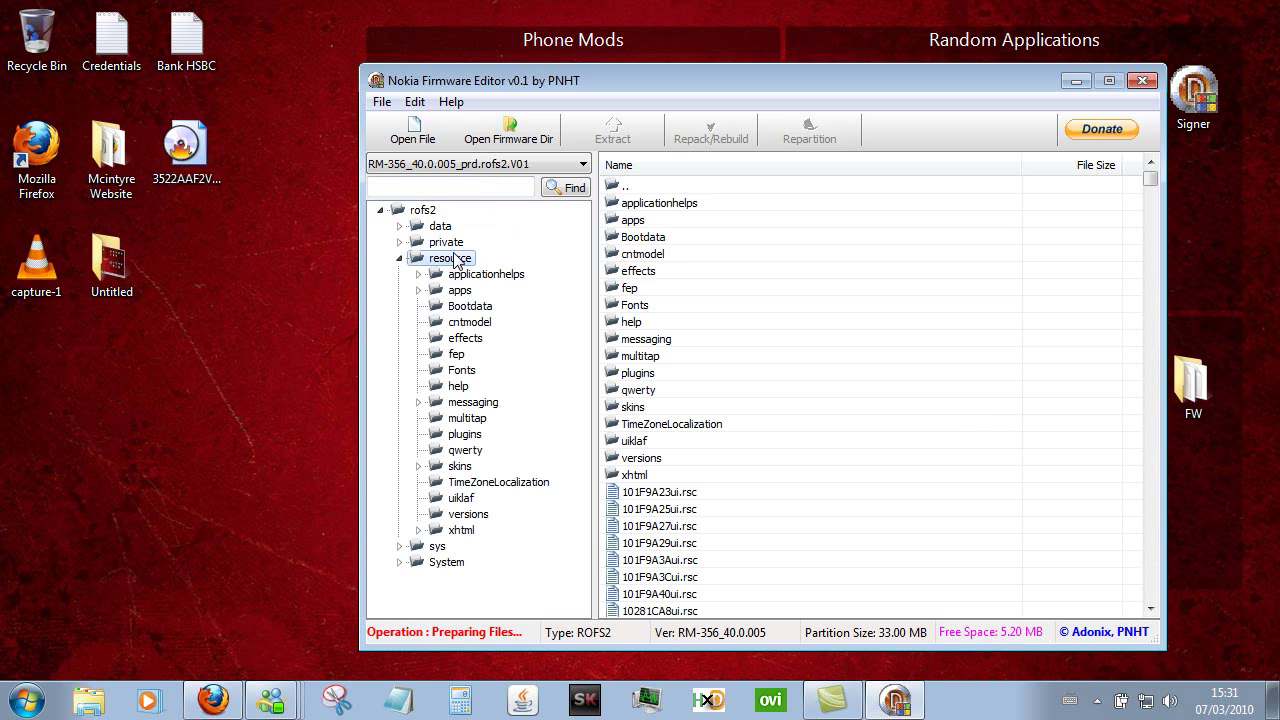
{"action": "double_click", "coordinate": [455, 258]}
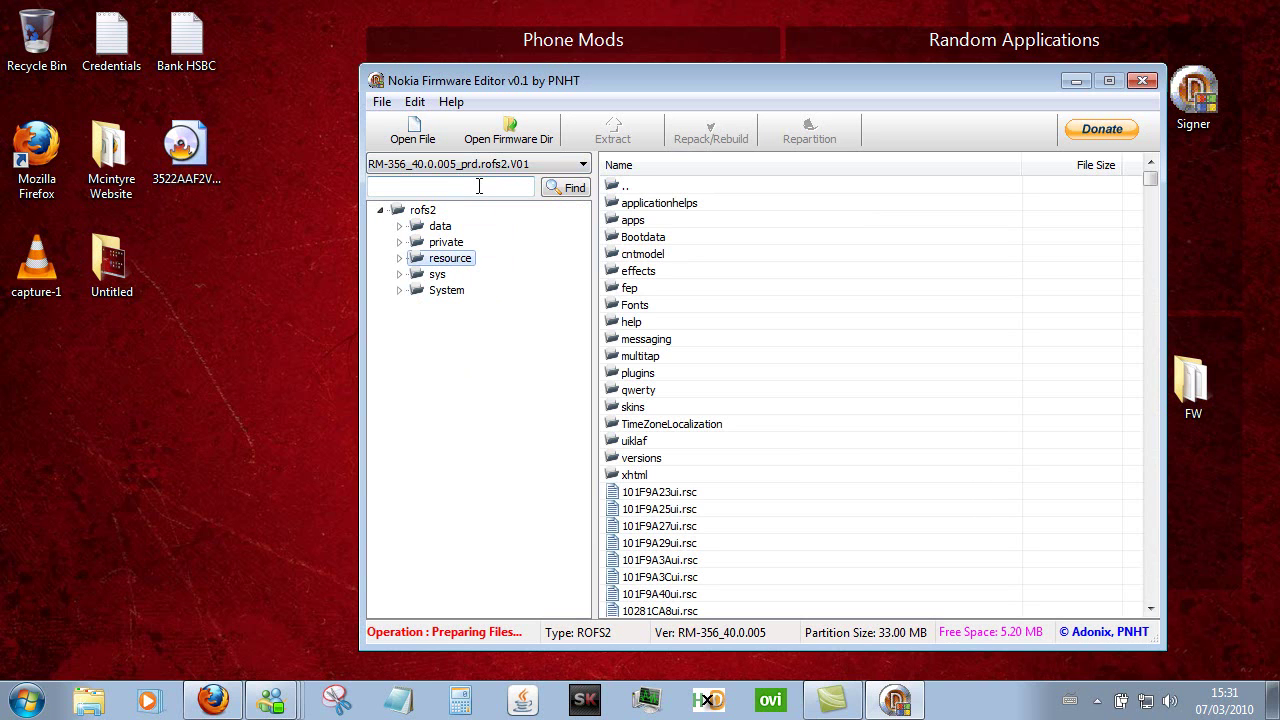
{"action": "left_click", "coordinate": [479, 186]}
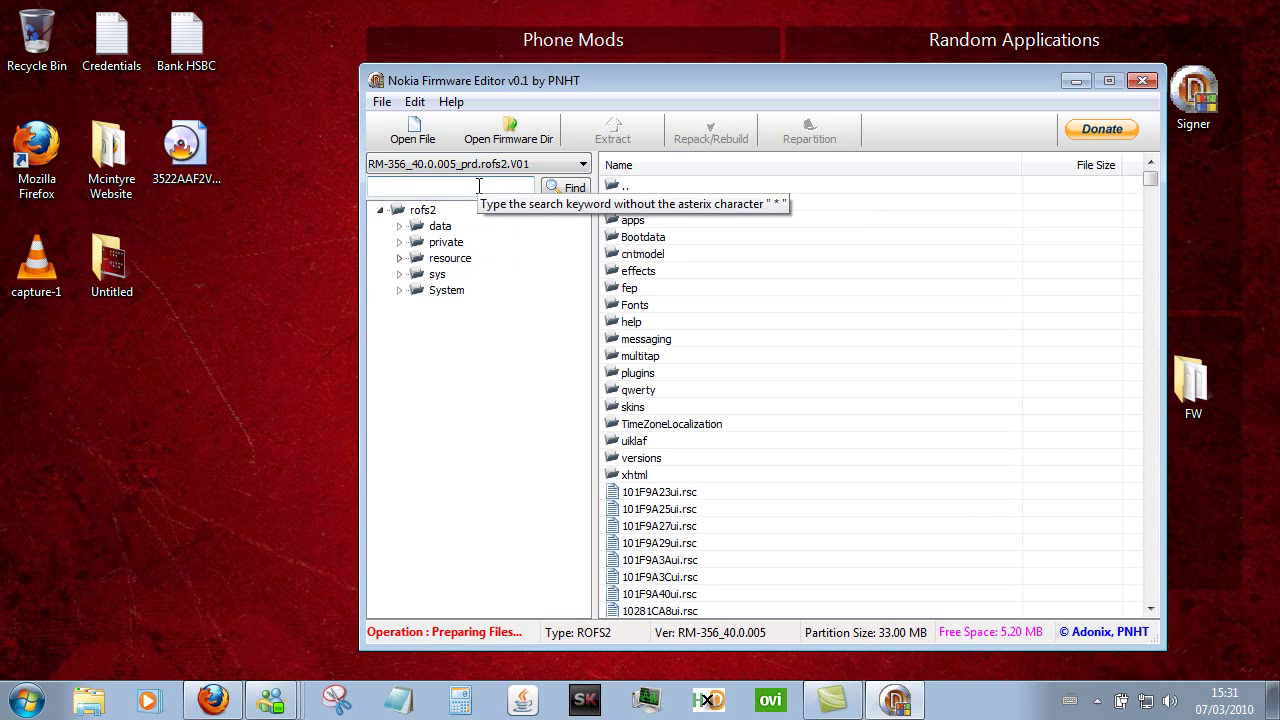
{"action": "type", "text": "FILELIST"}
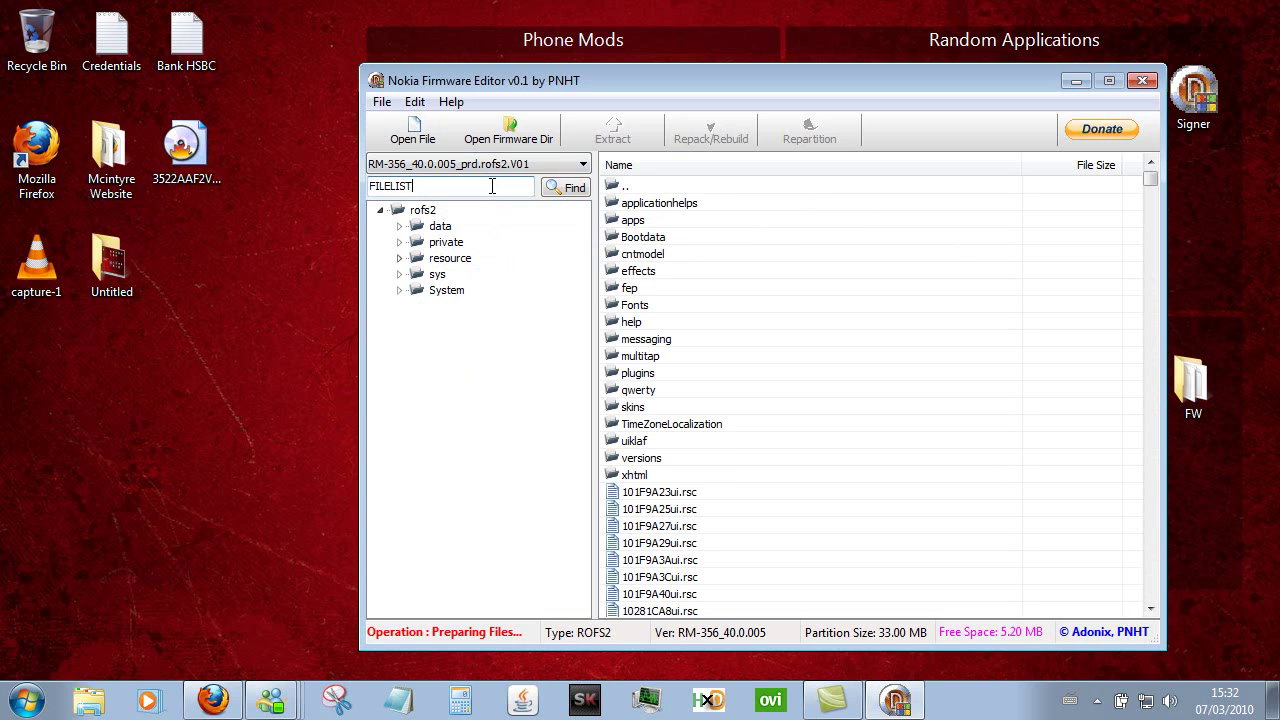
{"action": "left_click", "coordinate": [574, 190]}
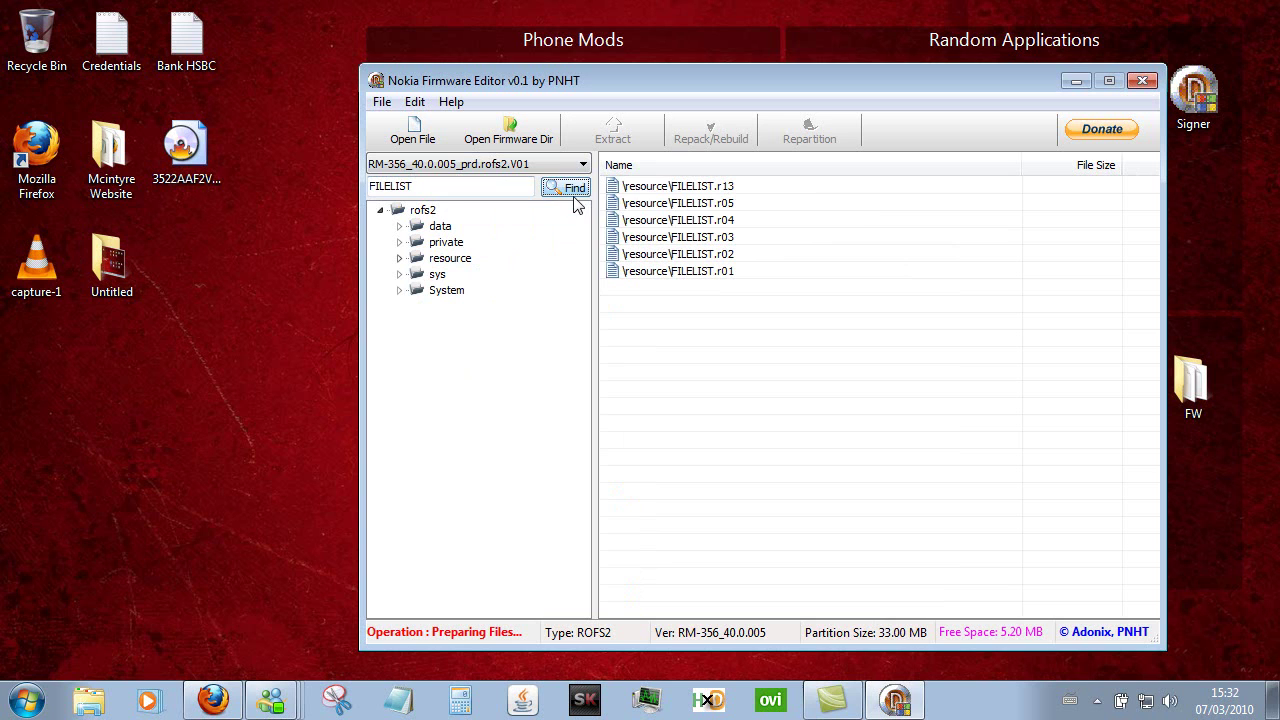
{"action": "left_click", "coordinate": [753, 222]}
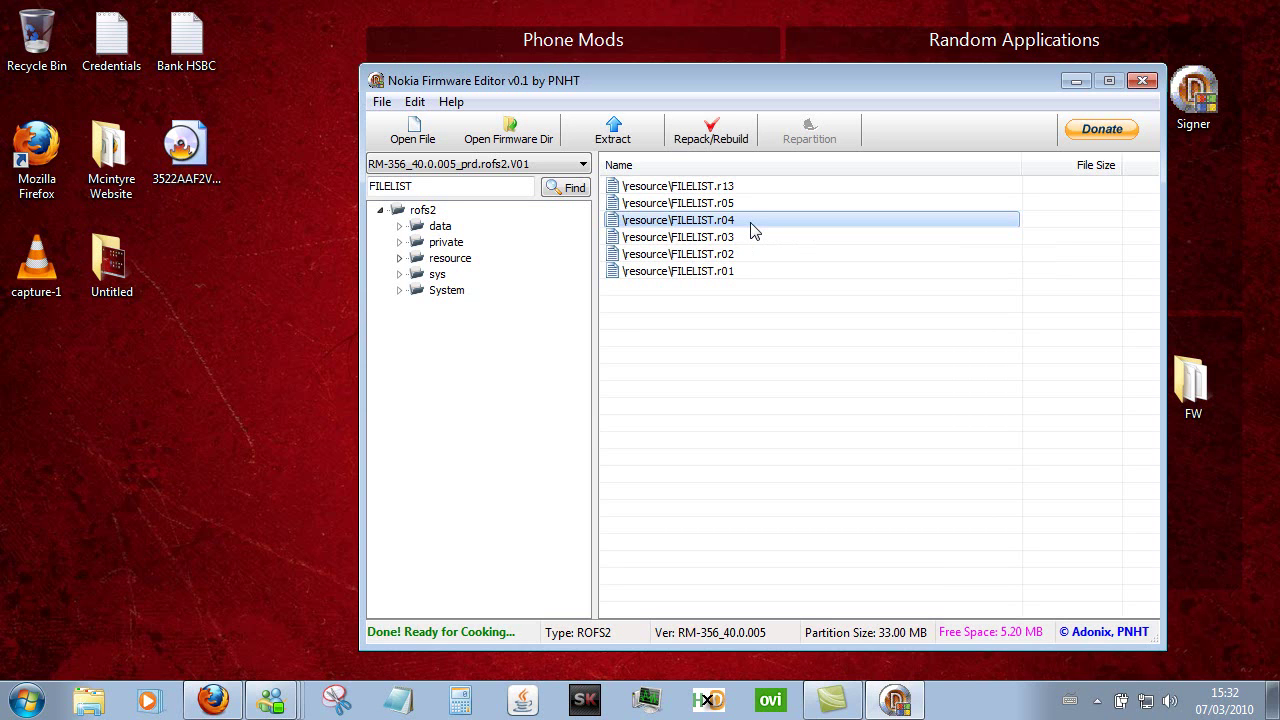
{"action": "left_click", "coordinate": [423, 211]}
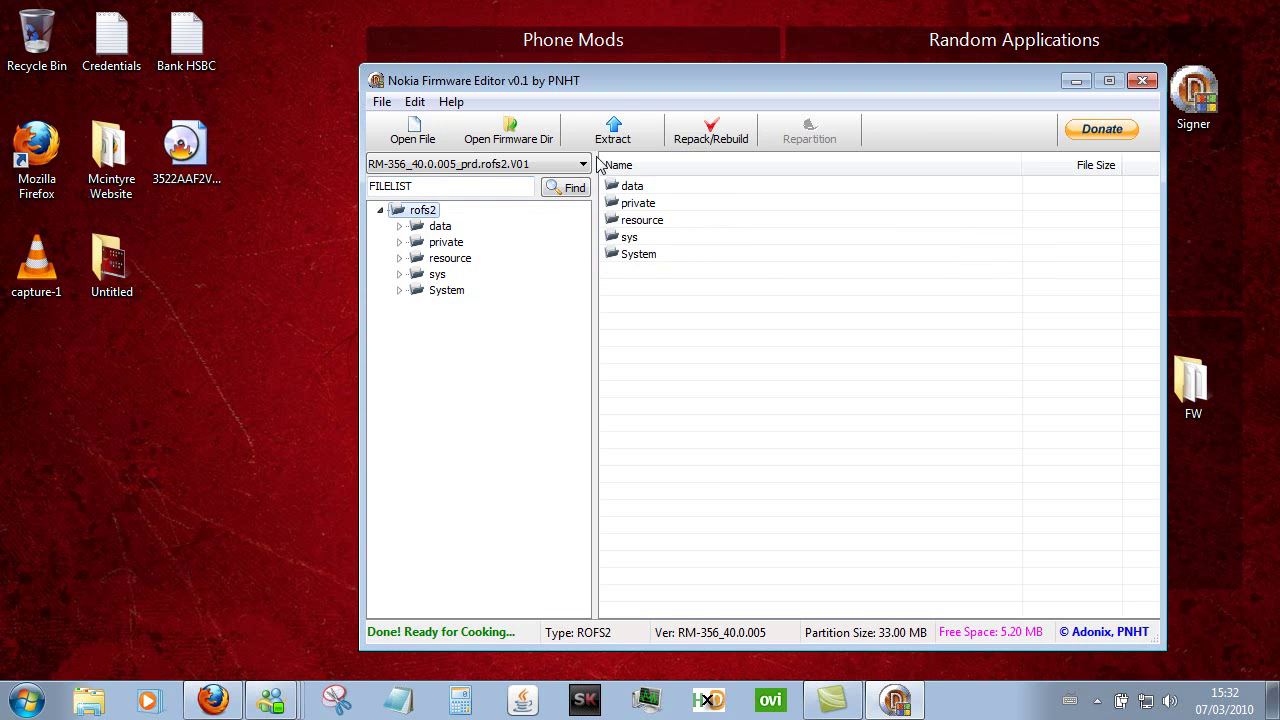
Import the SisContents desktop folder into the rofs2 root.
{"action": "left_click_drag", "start_coordinate": [618, 83], "coordinate": [901, 141]}
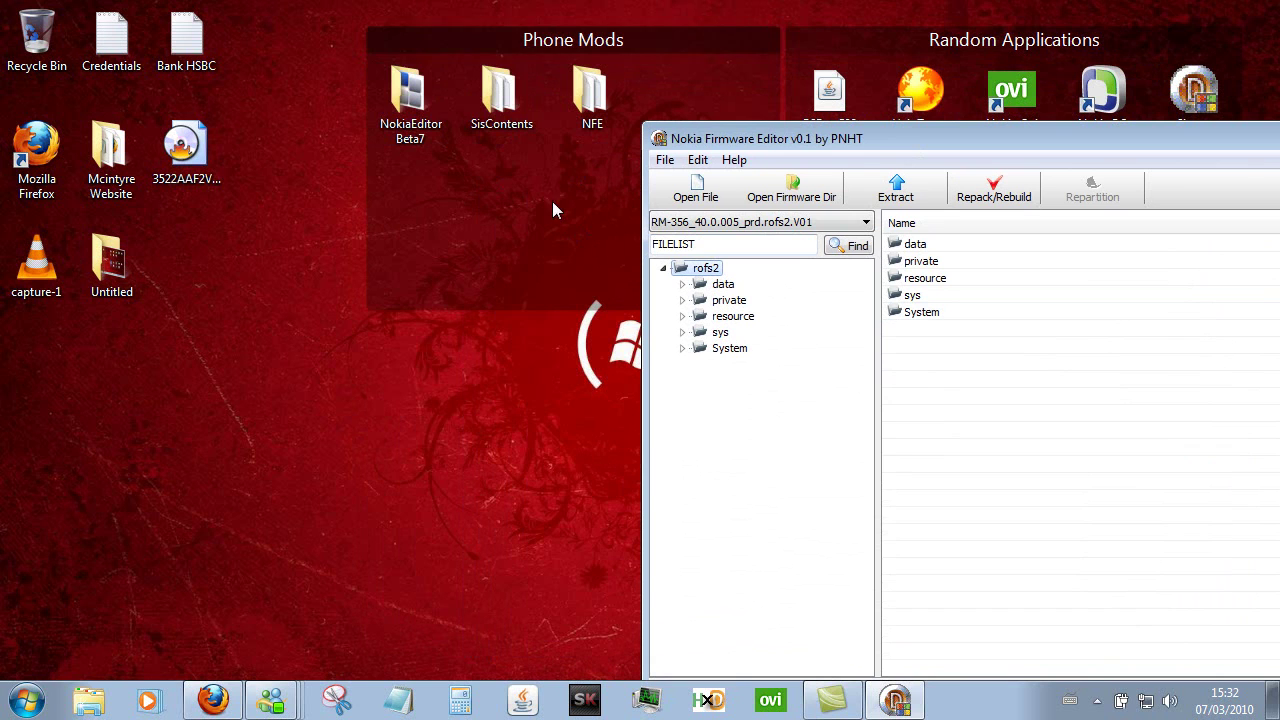
{"action": "left_click", "coordinate": [512, 108]}
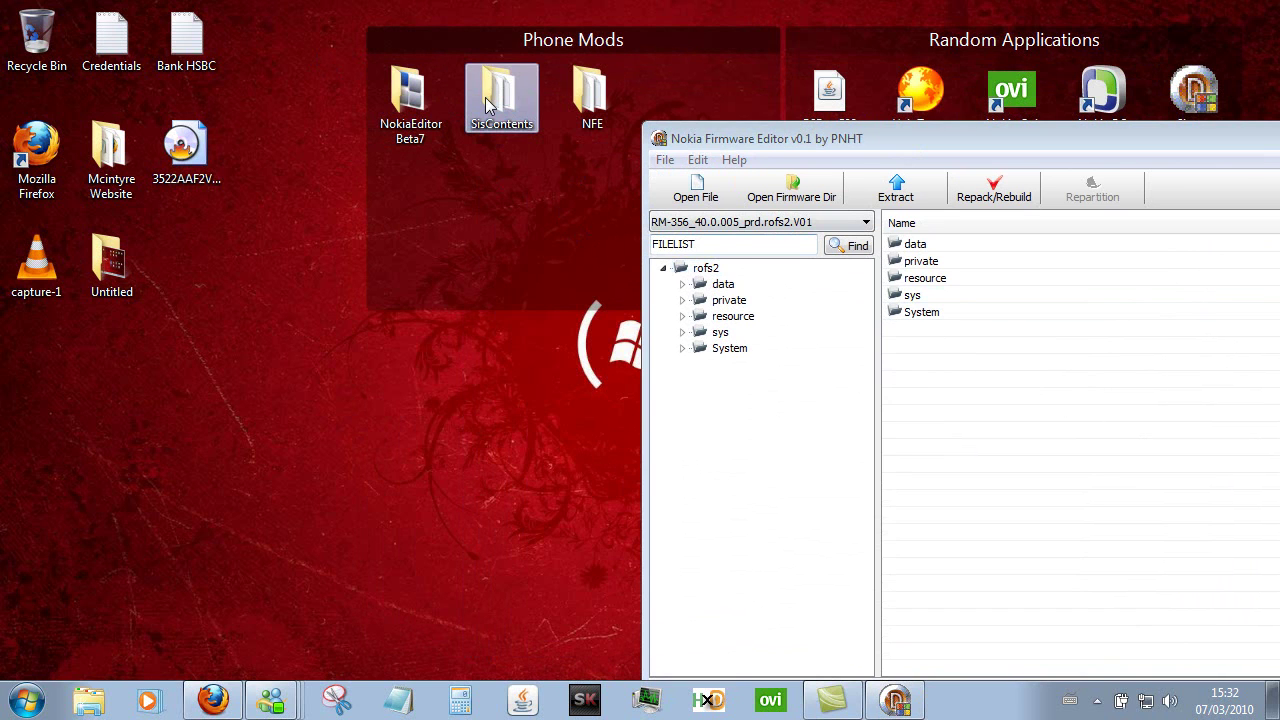
{"action": "mouse_move", "coordinate": [486, 92]}
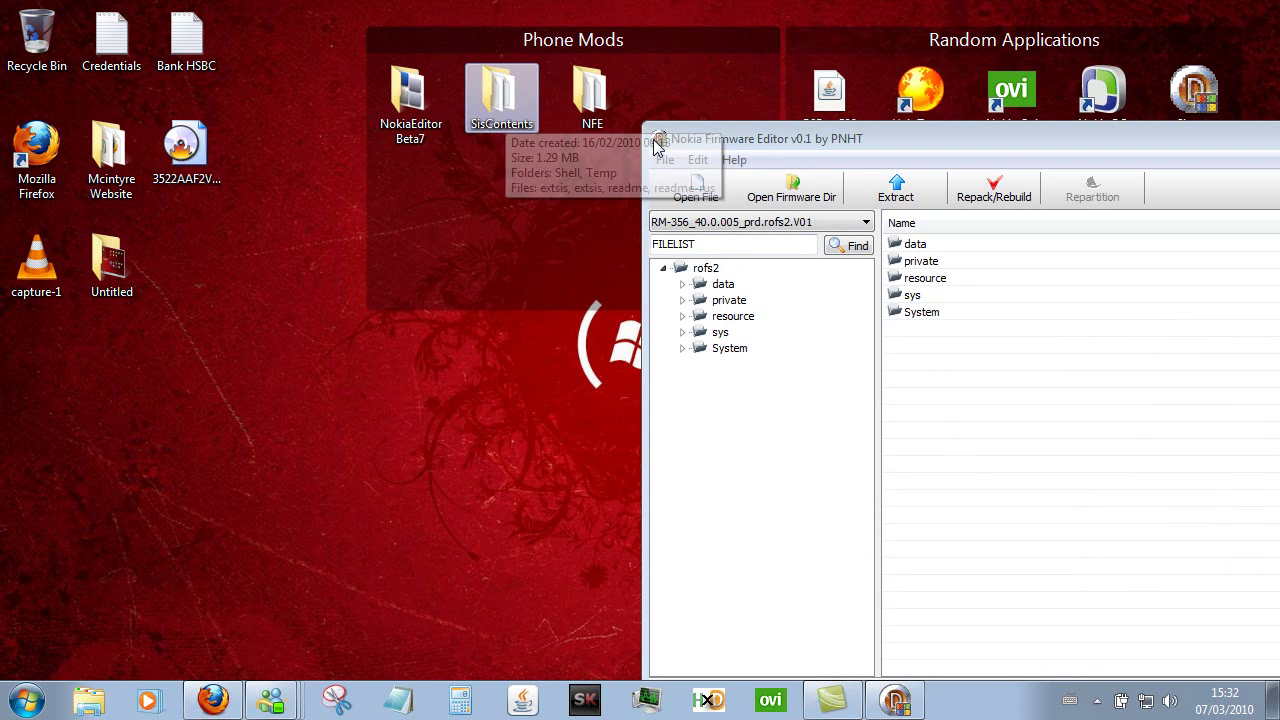
{"action": "left_click_drag", "start_coordinate": [764, 138], "coordinate": [712, 41]}
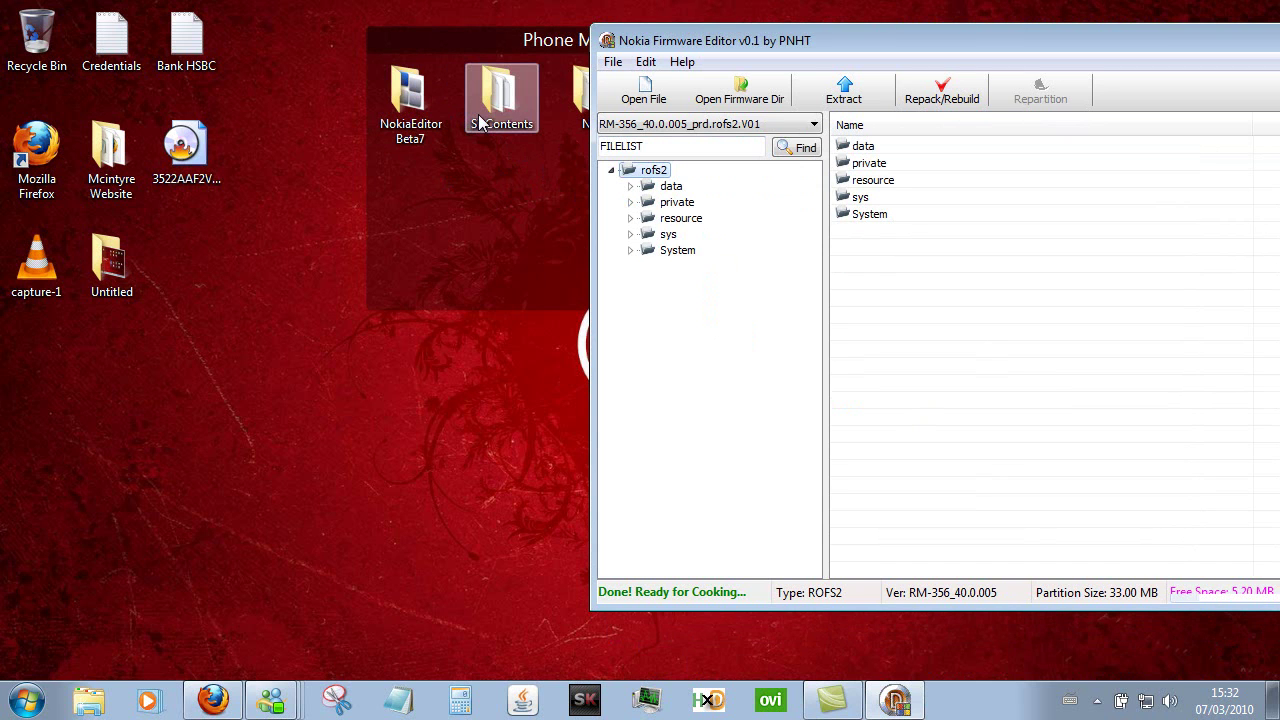
{"action": "left_click_drag", "start_coordinate": [503, 112], "coordinate": [991, 291]}
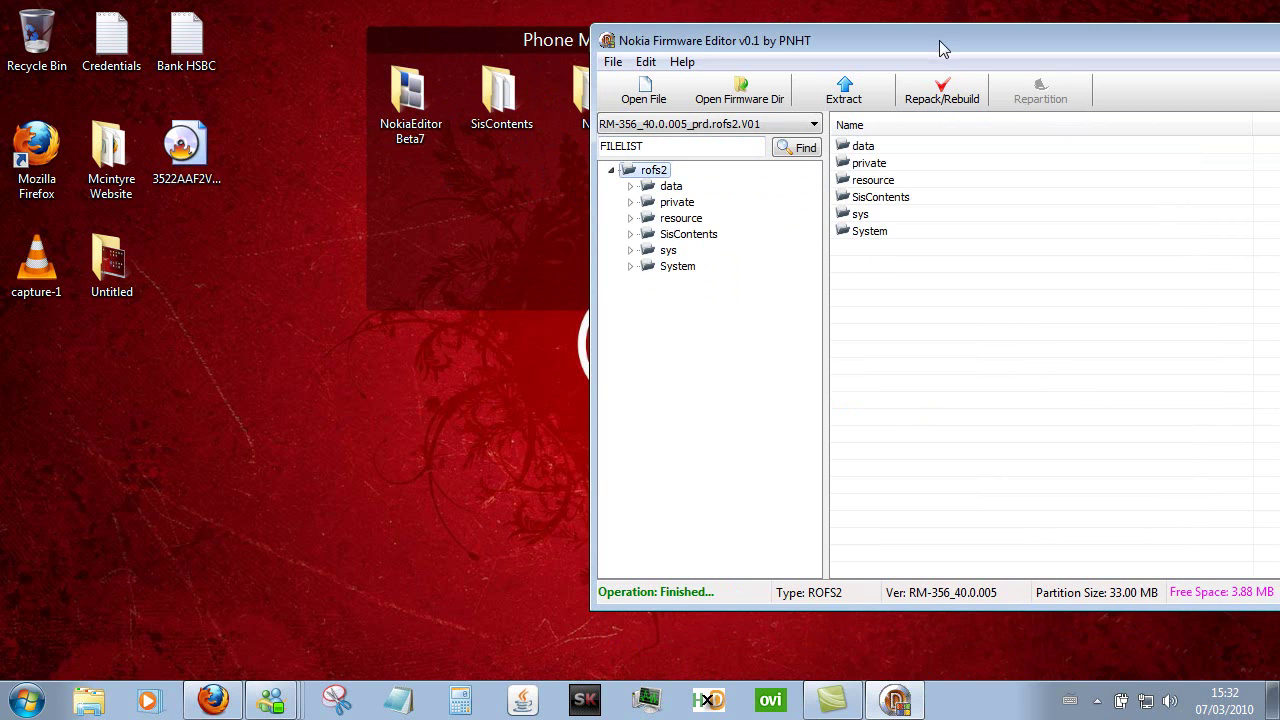
Delete the imported SisContents folder from the firmware image.
{"action": "left_click_drag", "start_coordinate": [939, 40], "coordinate": [887, 42]}
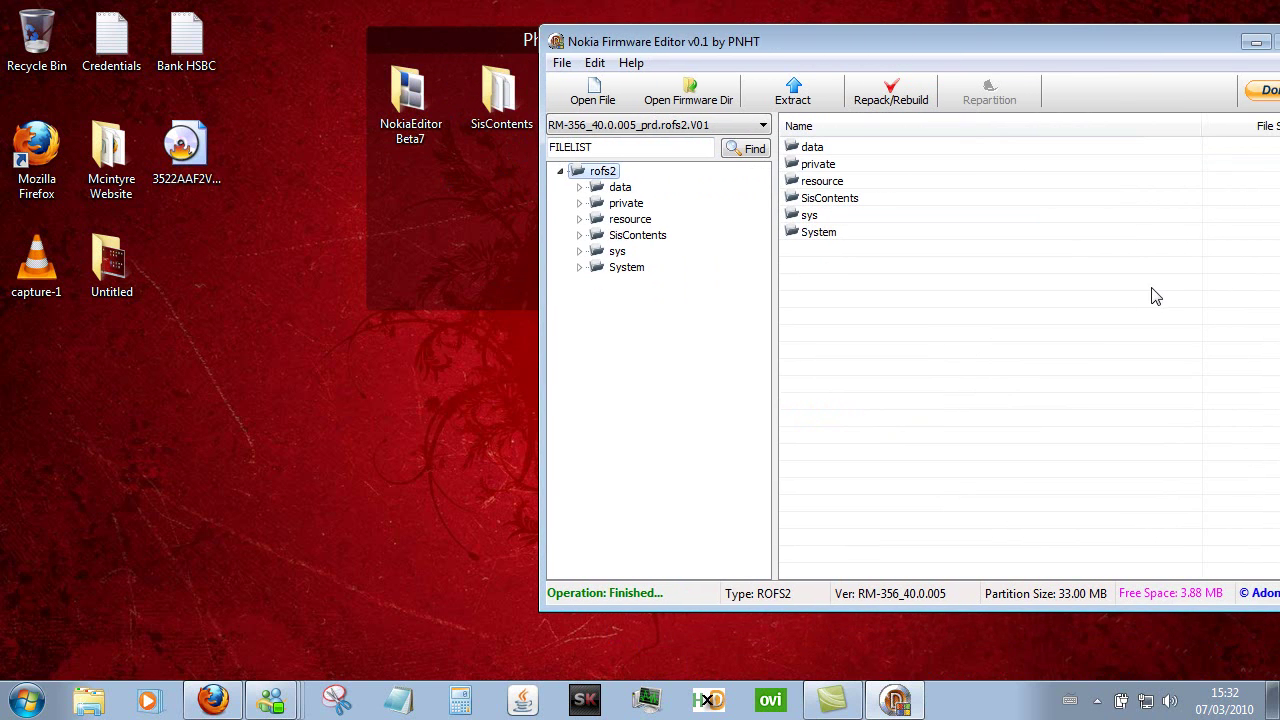
{"action": "left_click", "coordinate": [838, 200]}
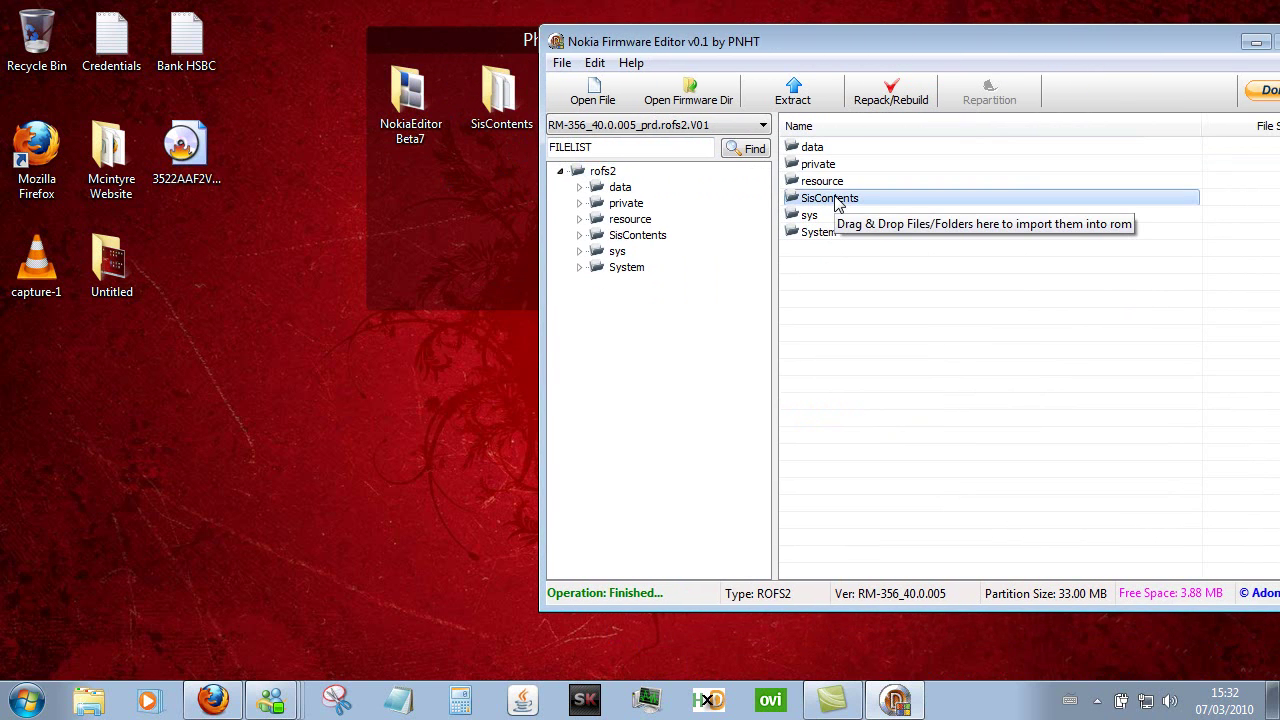
{"action": "left_click", "coordinate": [855, 330]}
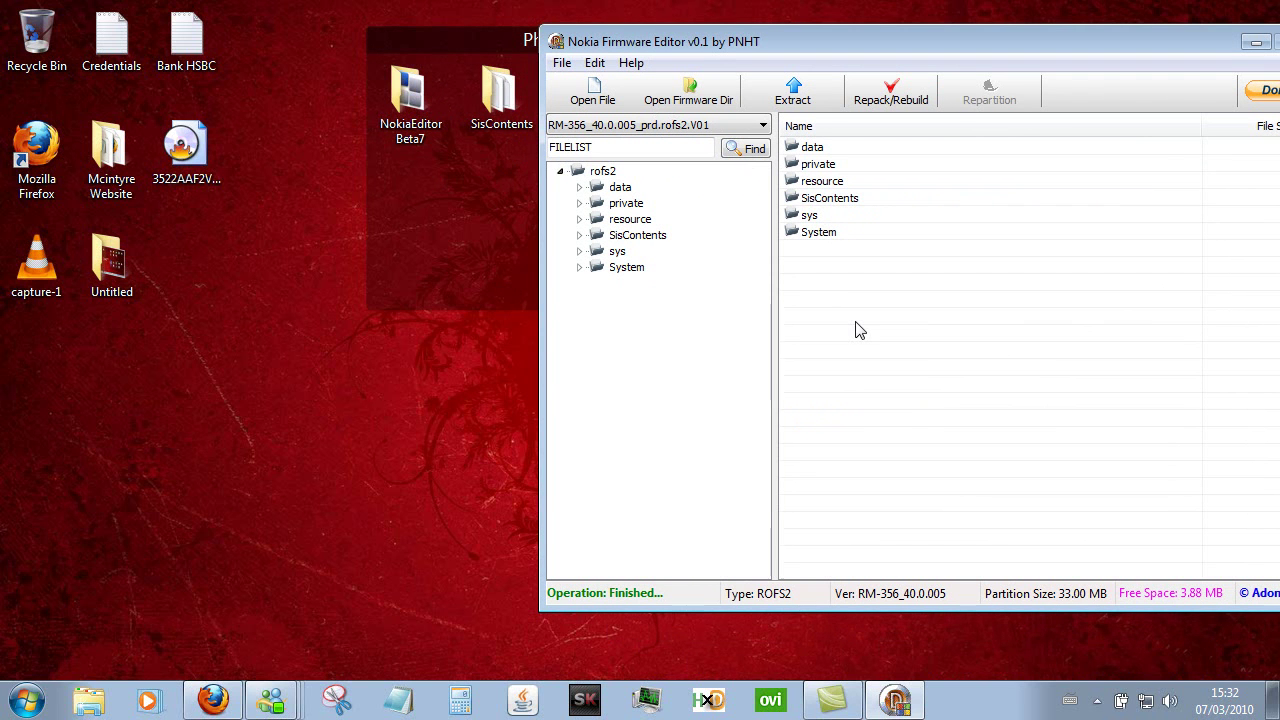
{"action": "right_click", "coordinate": [811, 197]}
{"action": "left_click", "coordinate": [855, 249]}
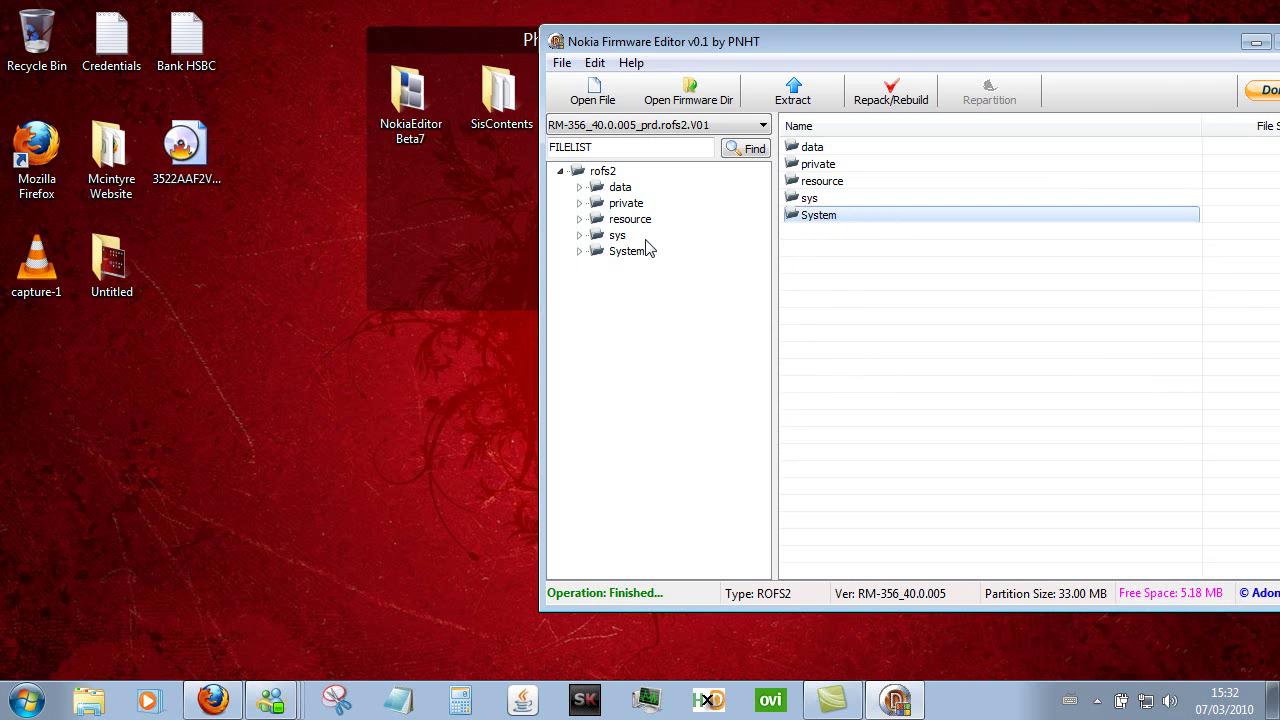
Open the resource folder and begin renaming 101F9A23ui.rsc, cancelling to keep its original name.
{"action": "double_click", "coordinate": [630, 220]}
{"action": "right_click", "coordinate": [860, 453]}
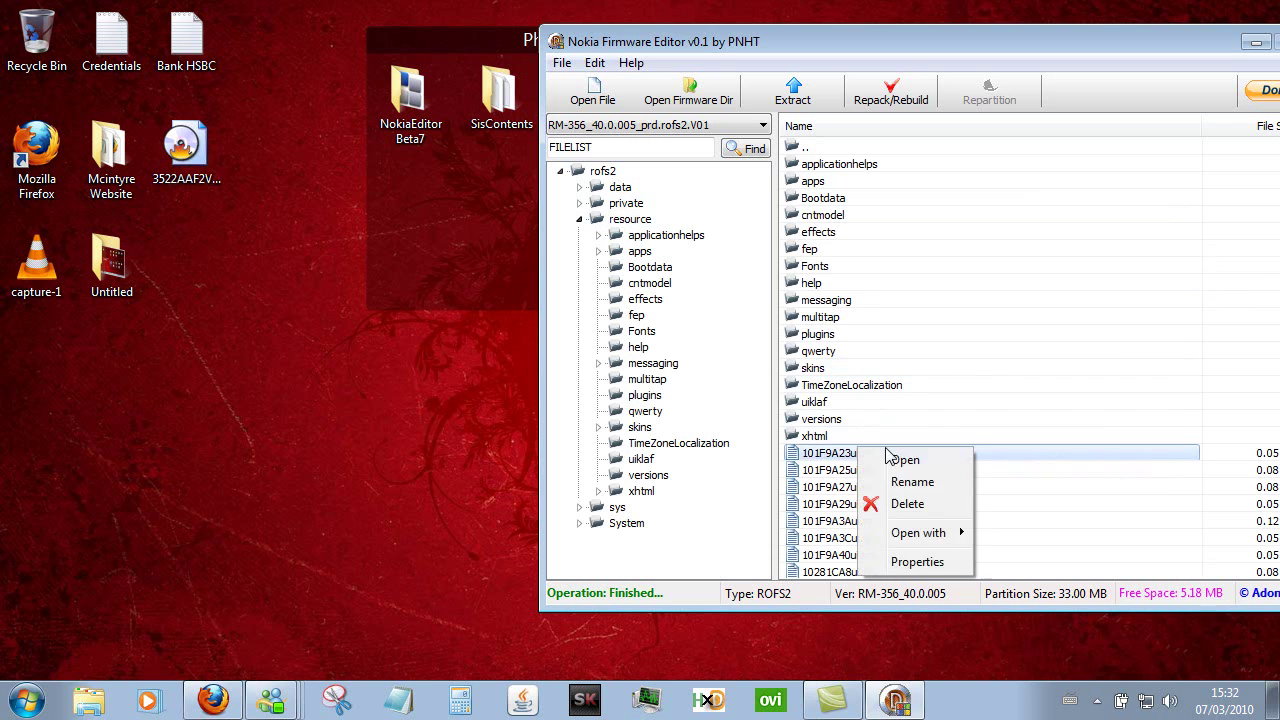
{"action": "left_click", "coordinate": [912, 482]}
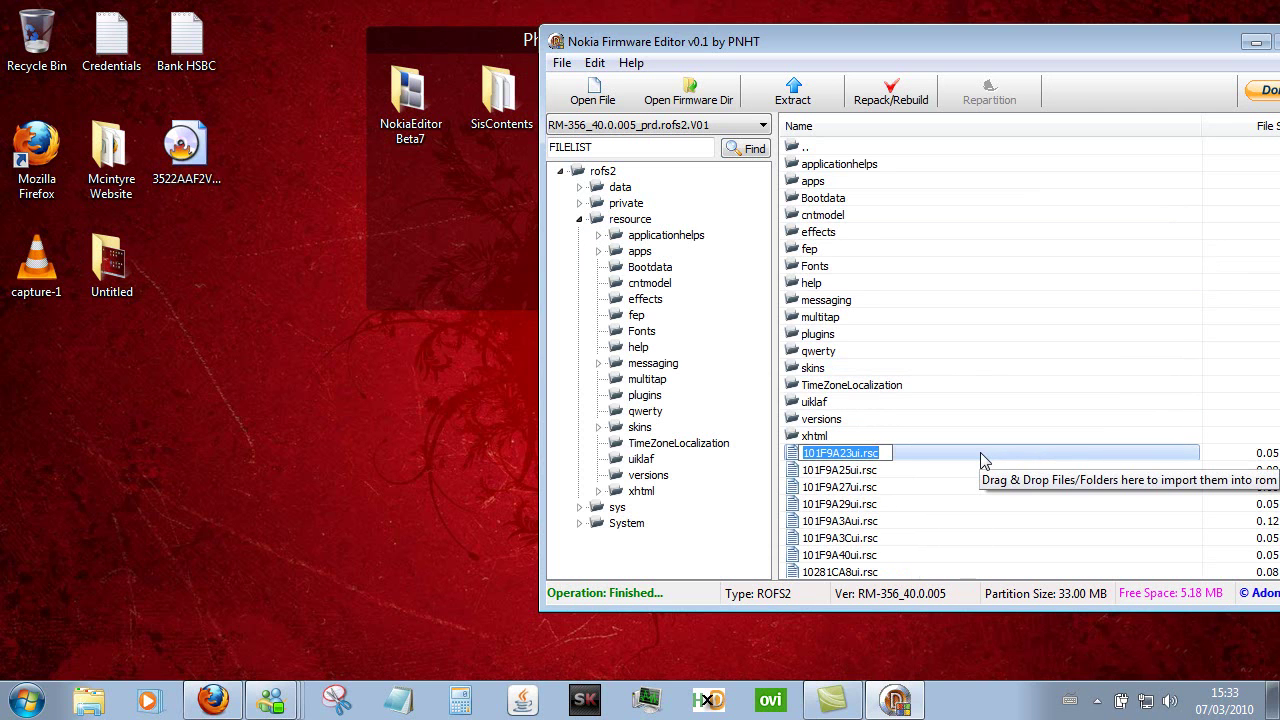
{"action": "key", "text": "Return"}
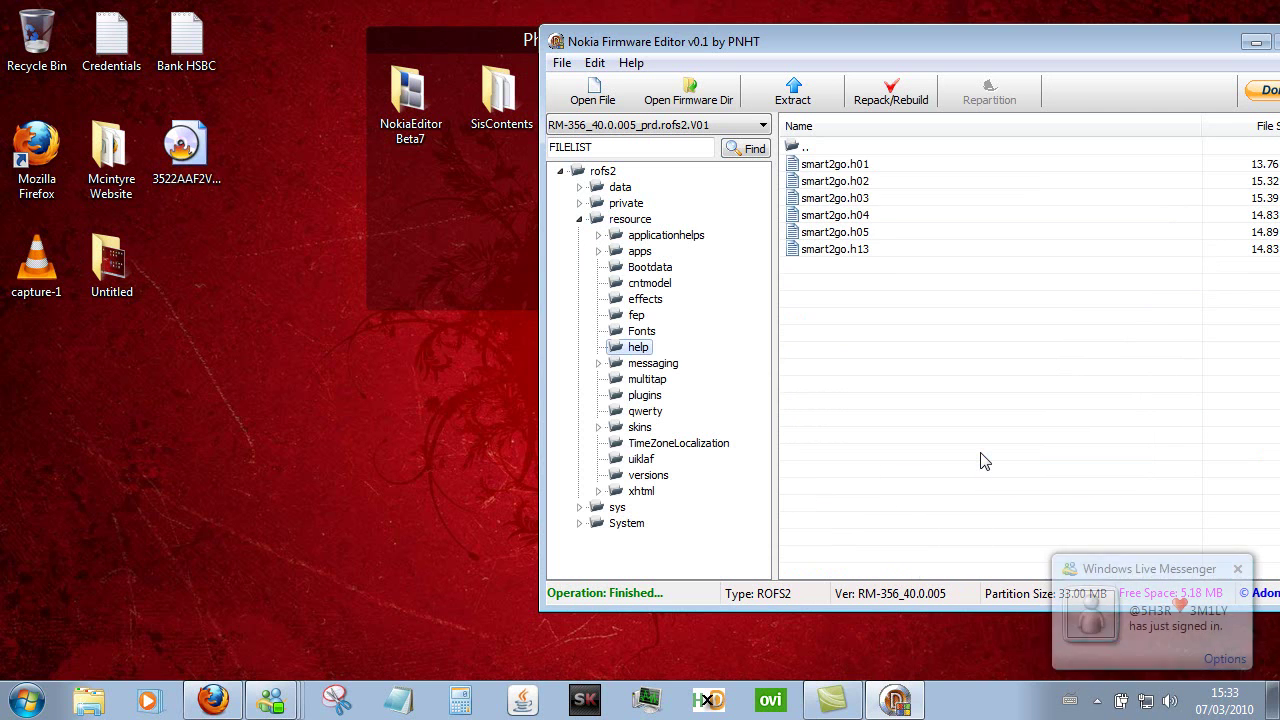
{"action": "left_click", "coordinate": [630, 220]}
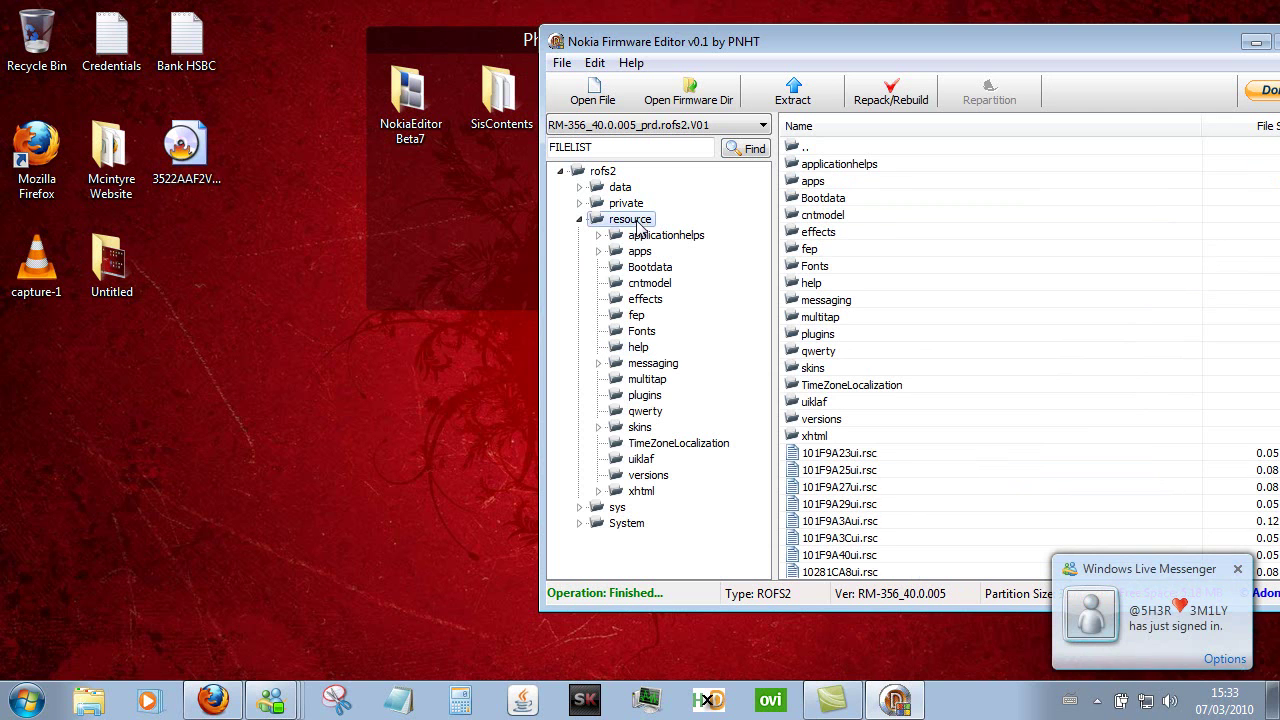
{"action": "right_click", "coordinate": [883, 460]}
{"action": "left_click", "coordinate": [876, 458]}
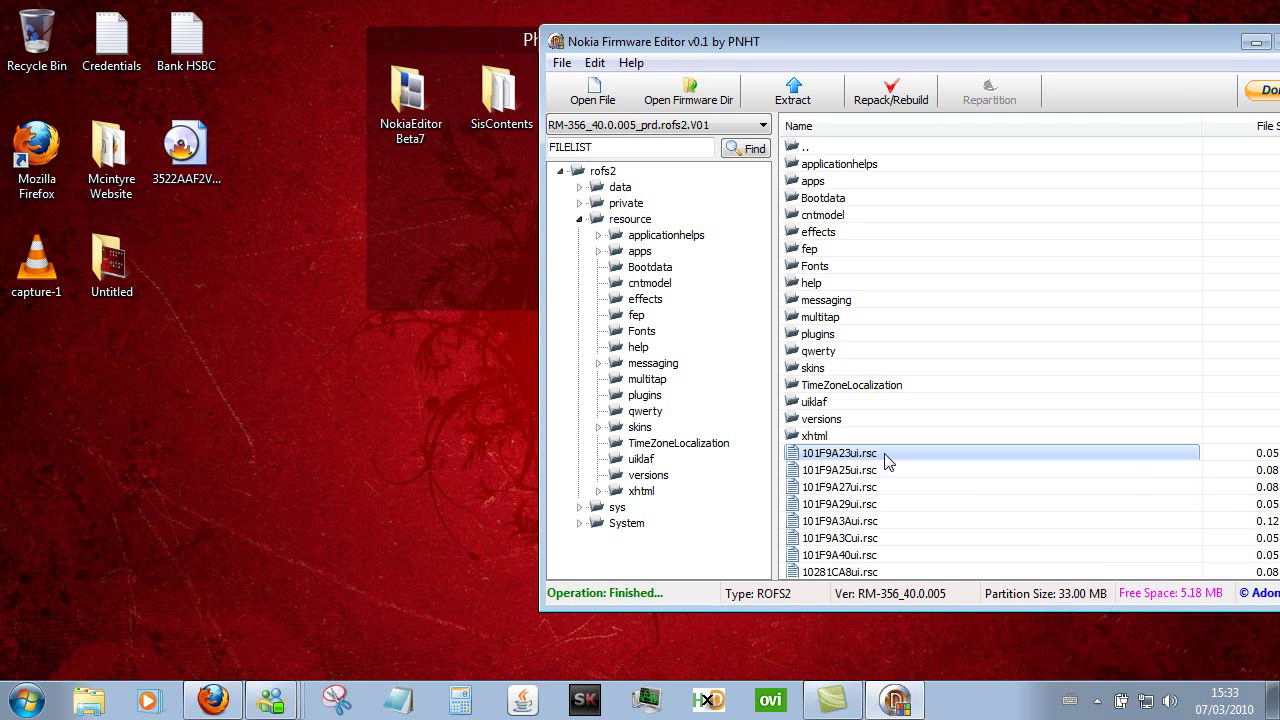
{"action": "left_click", "coordinate": [888, 456]}
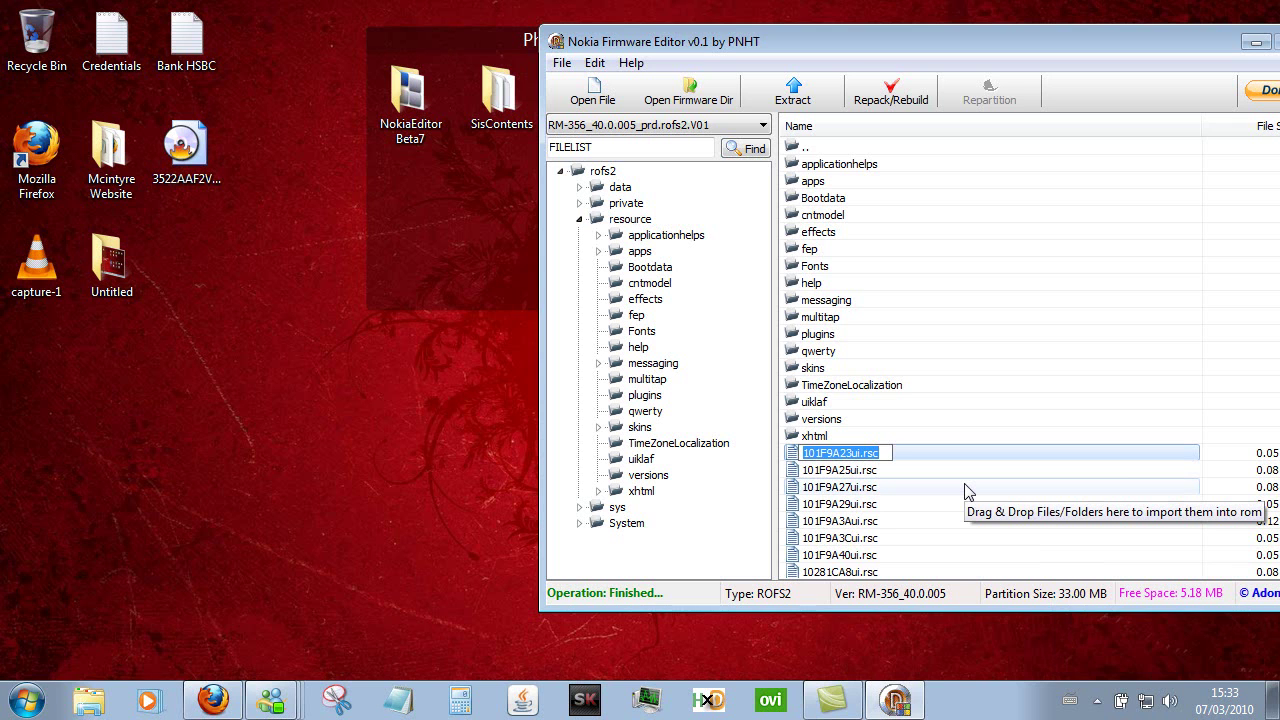
{"action": "left_click", "coordinate": [928, 421]}
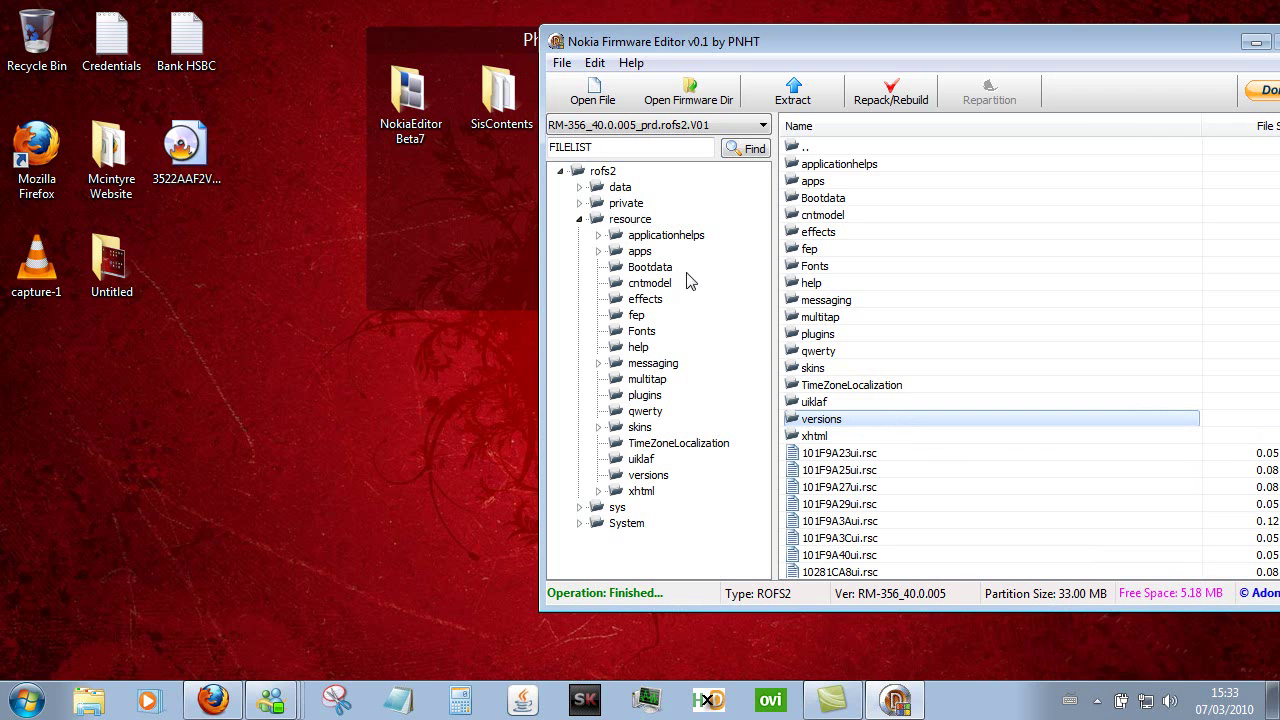
Open private\100059C9\script1.txt in Notepad to read it, then close both copies.
{"action": "double_click", "coordinate": [643, 222]}
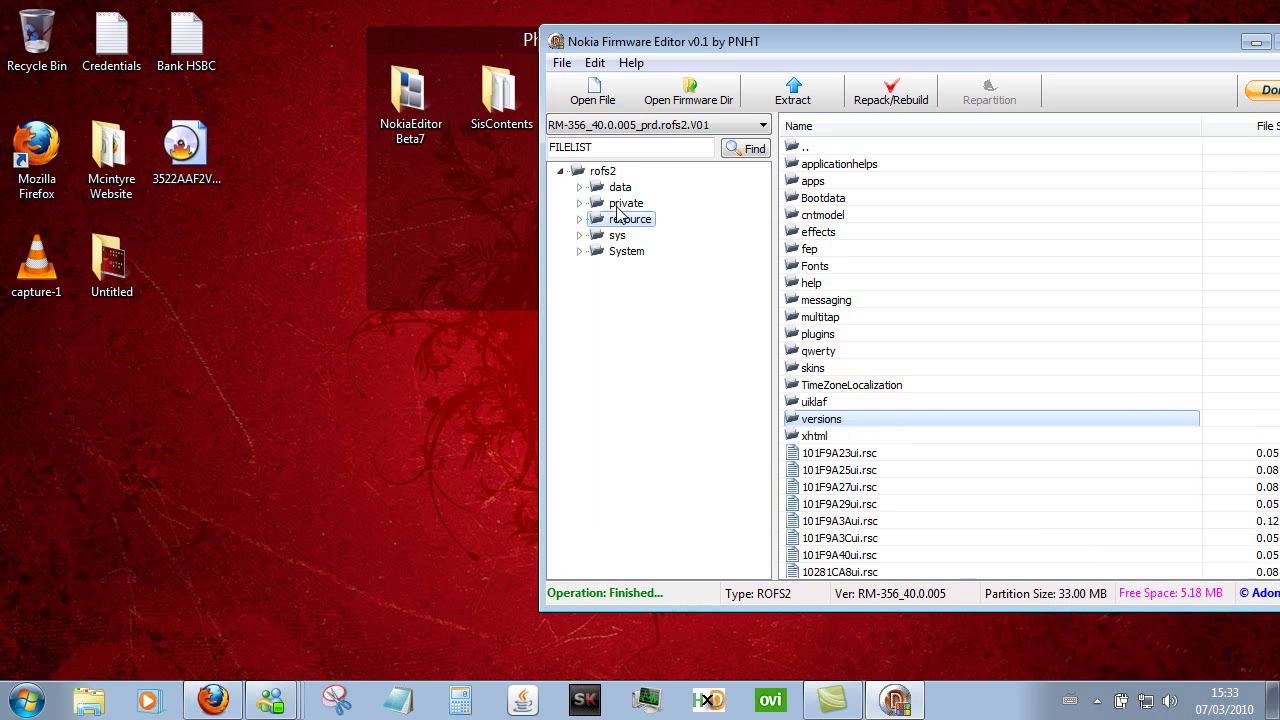
{"action": "double_click", "coordinate": [620, 204]}
{"action": "left_click", "coordinate": [665, 237]}
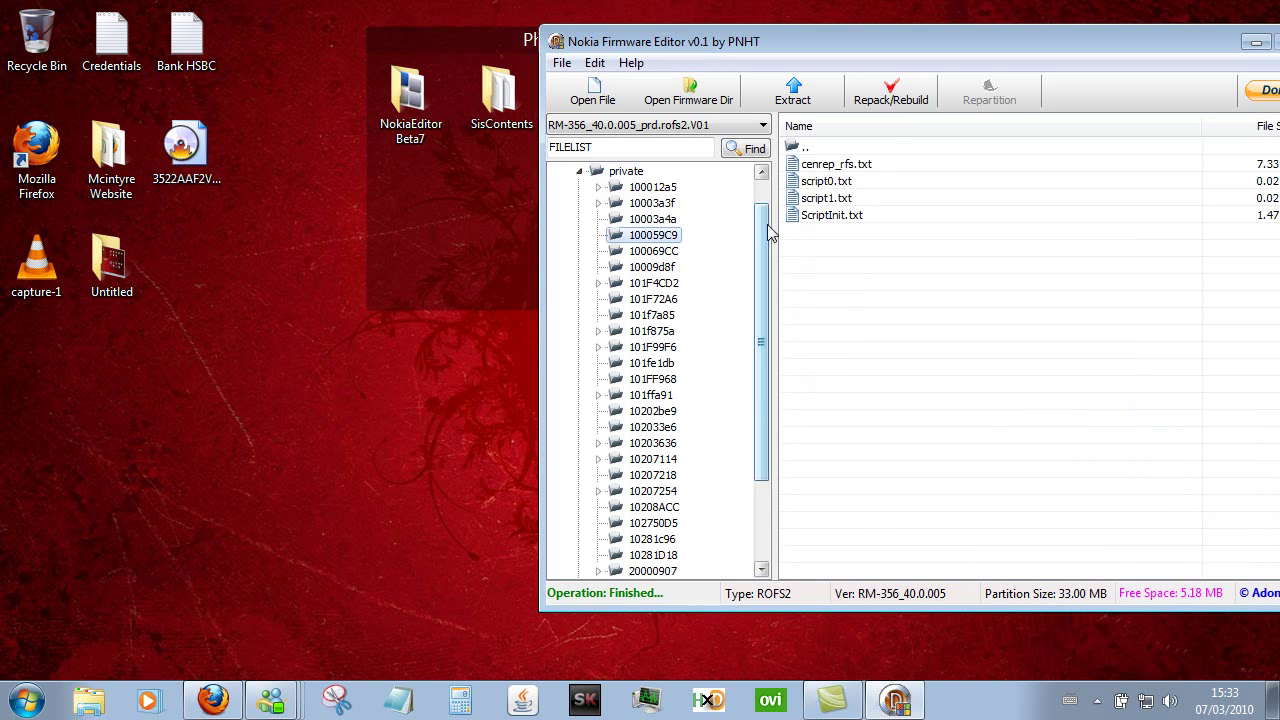
{"action": "left_click", "coordinate": [846, 200]}
{"action": "double_click", "coordinate": [848, 203]}
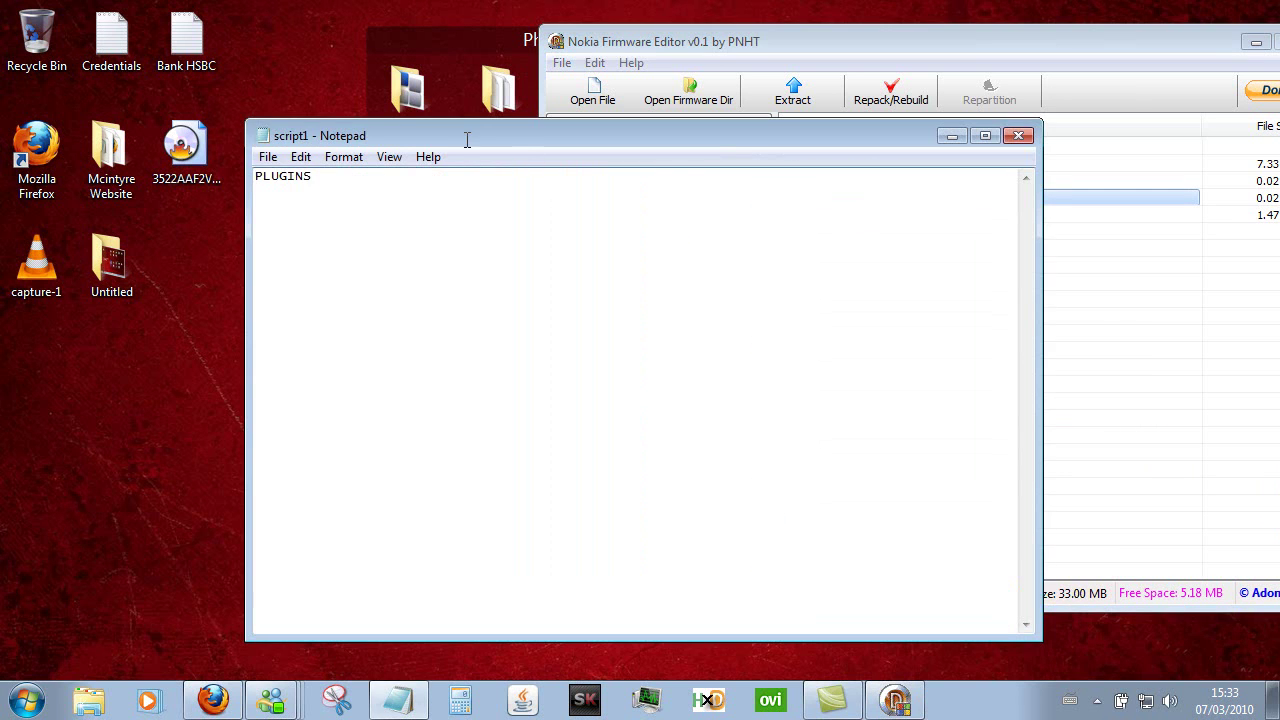
{"action": "left_click", "coordinate": [1030, 136]}
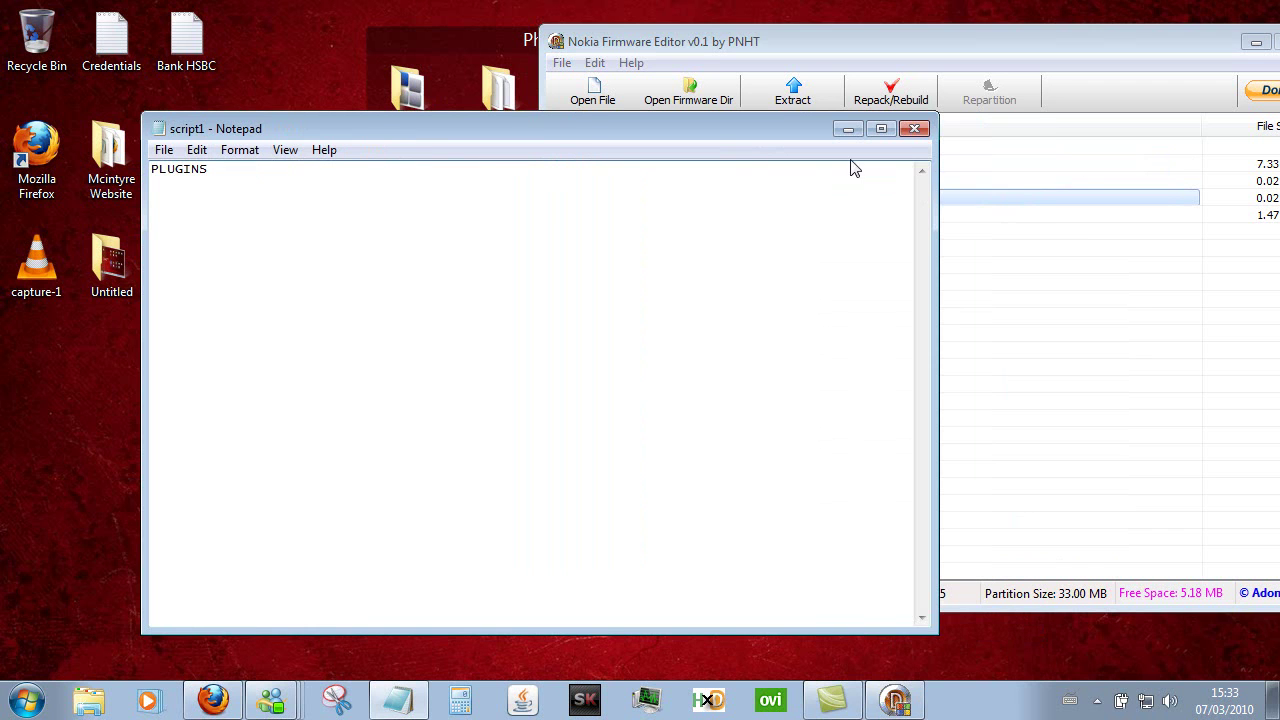
{"action": "left_click", "coordinate": [906, 132]}
Expand resource > apps and show the Open with programs for audiomessage.r01.
{"action": "left_click", "coordinate": [637, 175]}
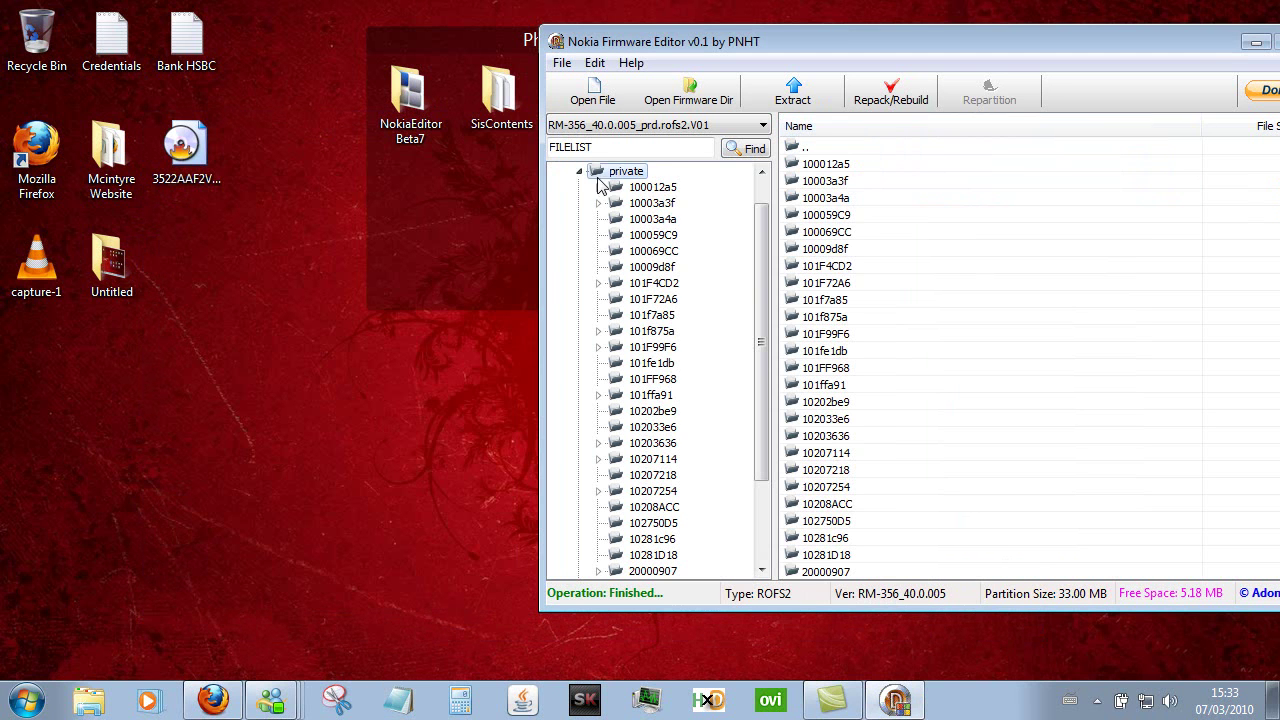
{"action": "double_click", "coordinate": [618, 176]}
{"action": "double_click", "coordinate": [630, 219]}
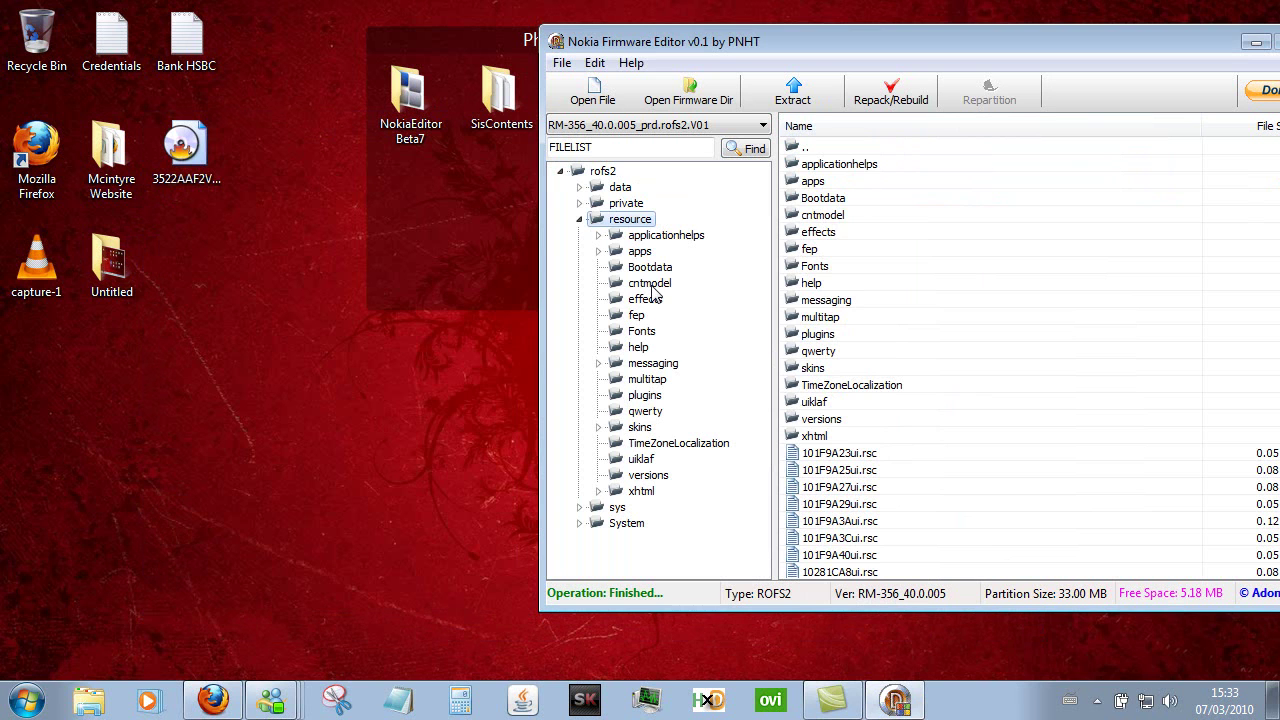
{"action": "double_click", "coordinate": [640, 251]}
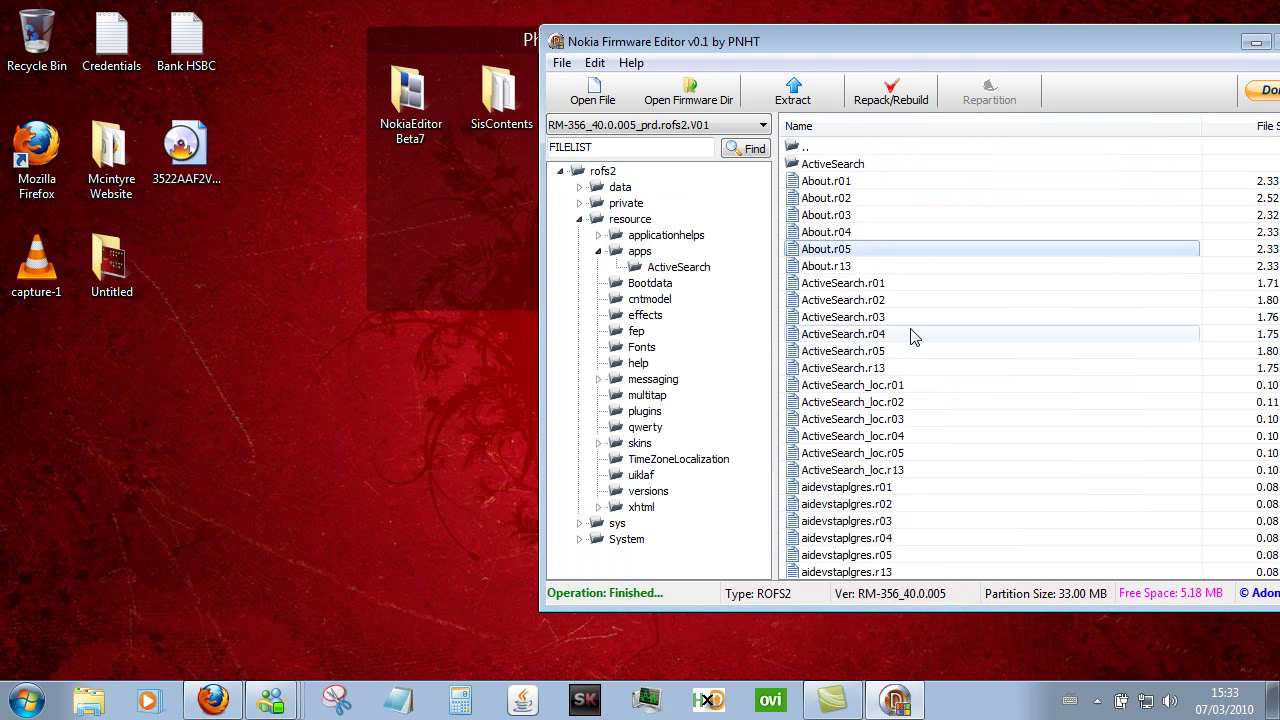
{"action": "scroll", "coordinate": [911, 337], "scroll_direction": "down", "scroll_amount": 10}
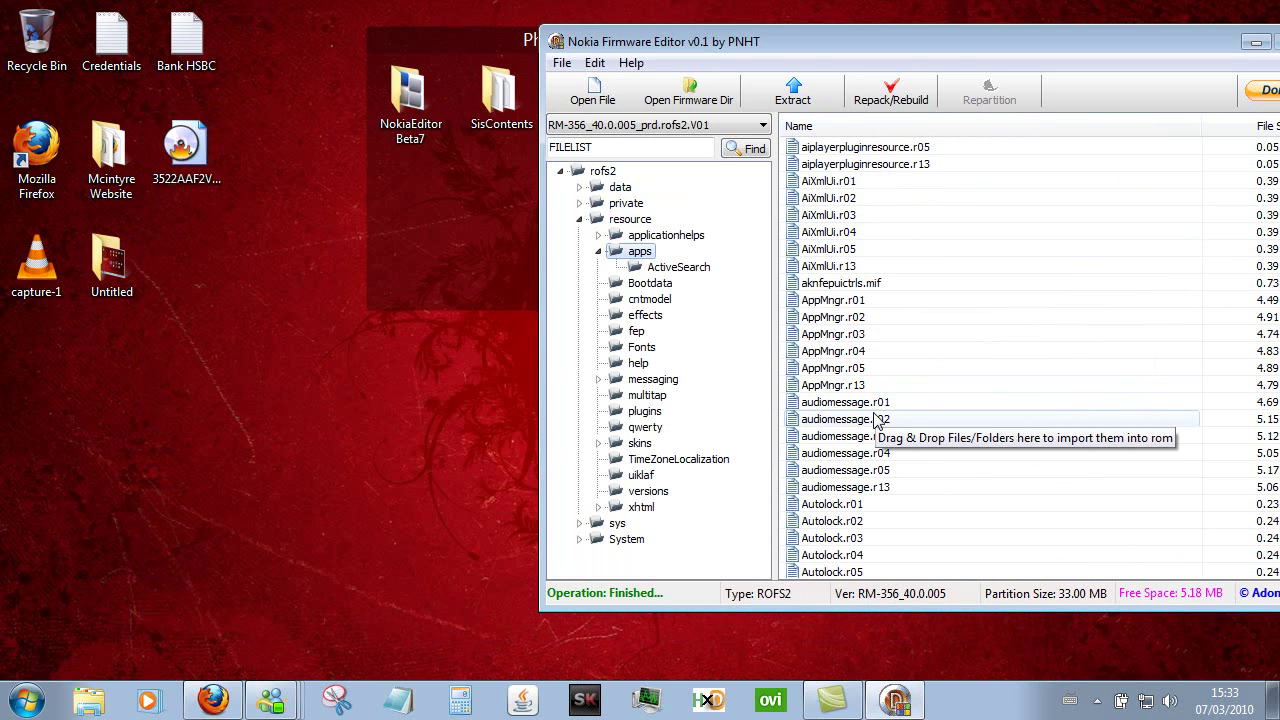
{"action": "right_click", "coordinate": [866, 401]}
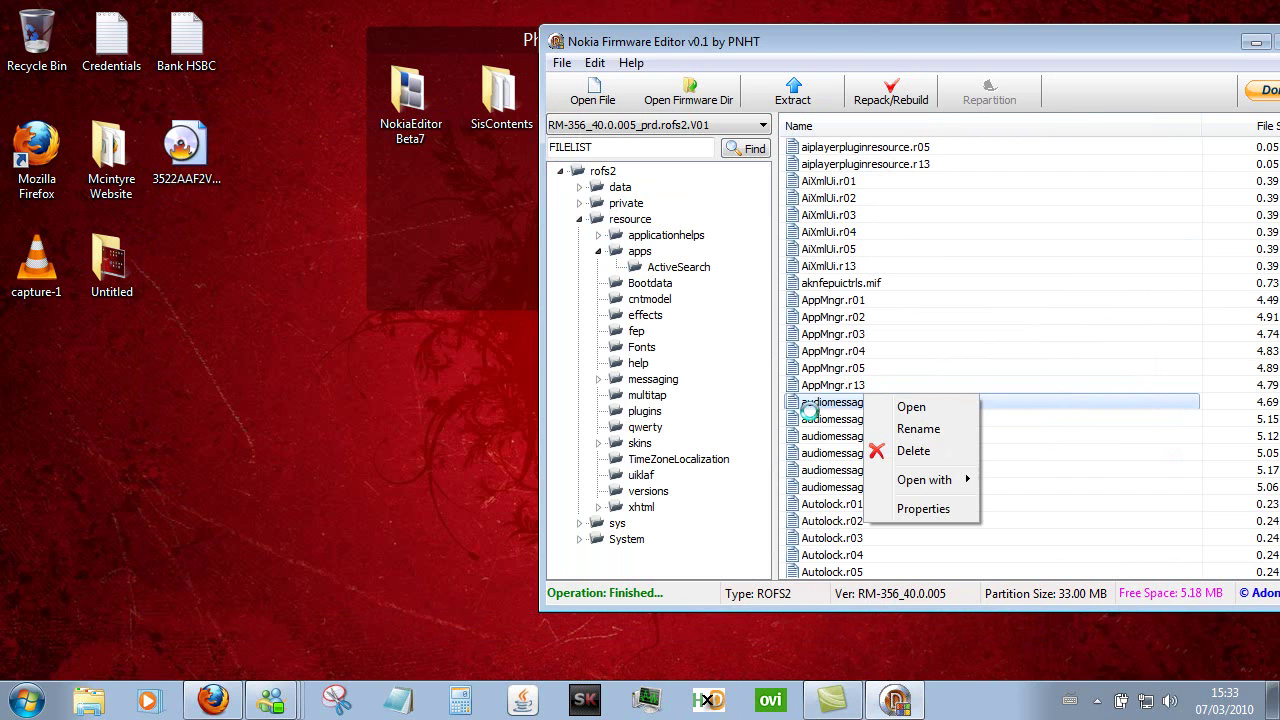
{"action": "left_click", "coordinate": [812, 402]}
{"action": "right_click", "coordinate": [838, 404]}
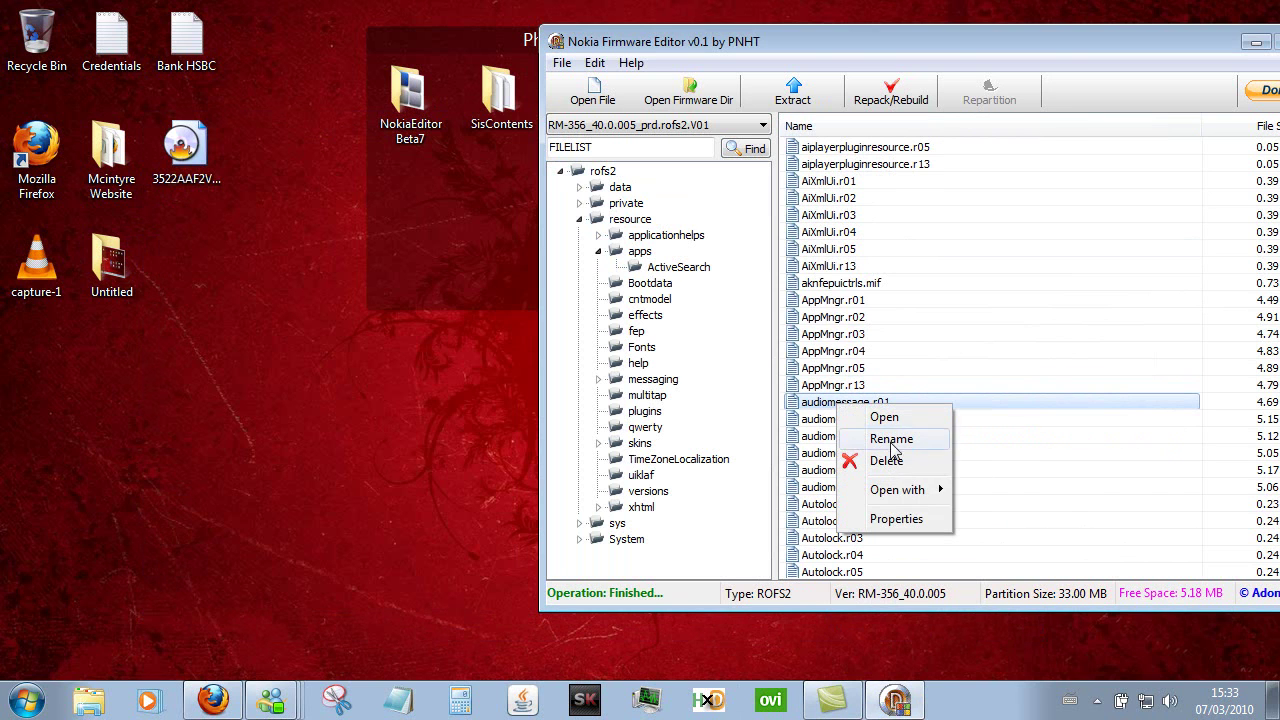
{"action": "mouse_move", "coordinate": [891, 490]}
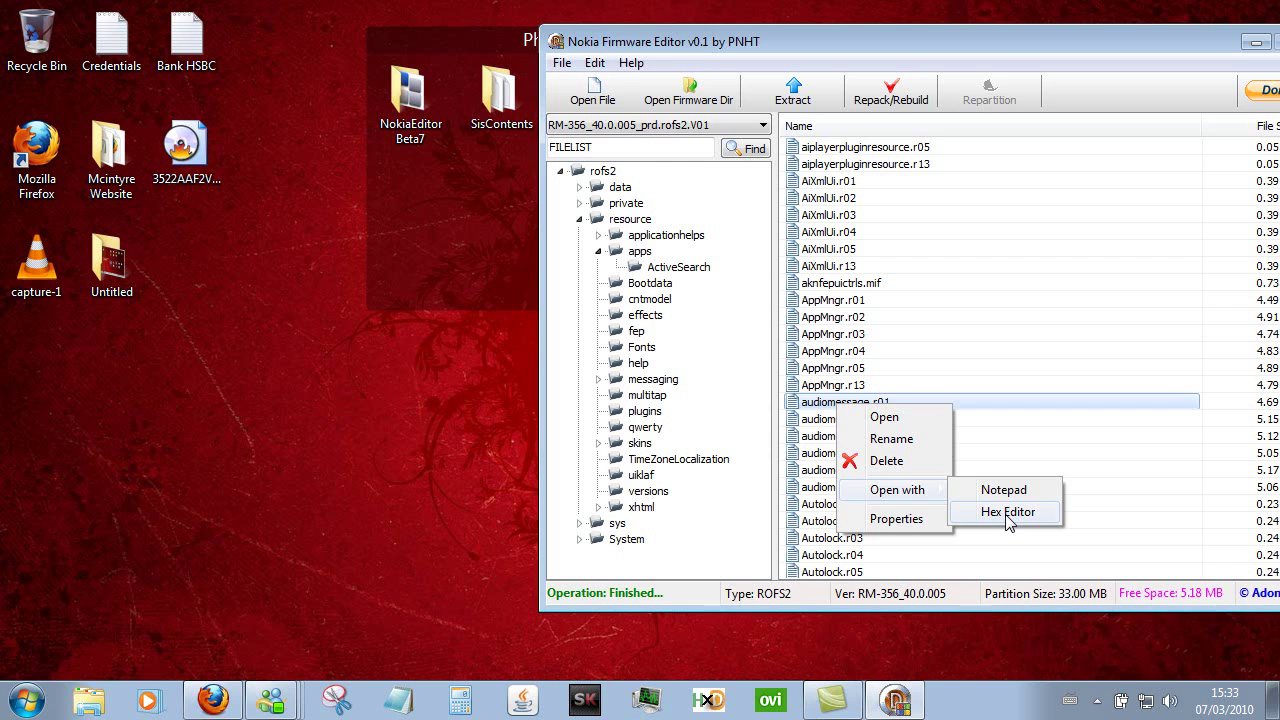
Load audiomessage.r01 in HxD to view its raw hex bytes and 'Audio message' text.
{"action": "left_click", "coordinate": [1008, 516]}
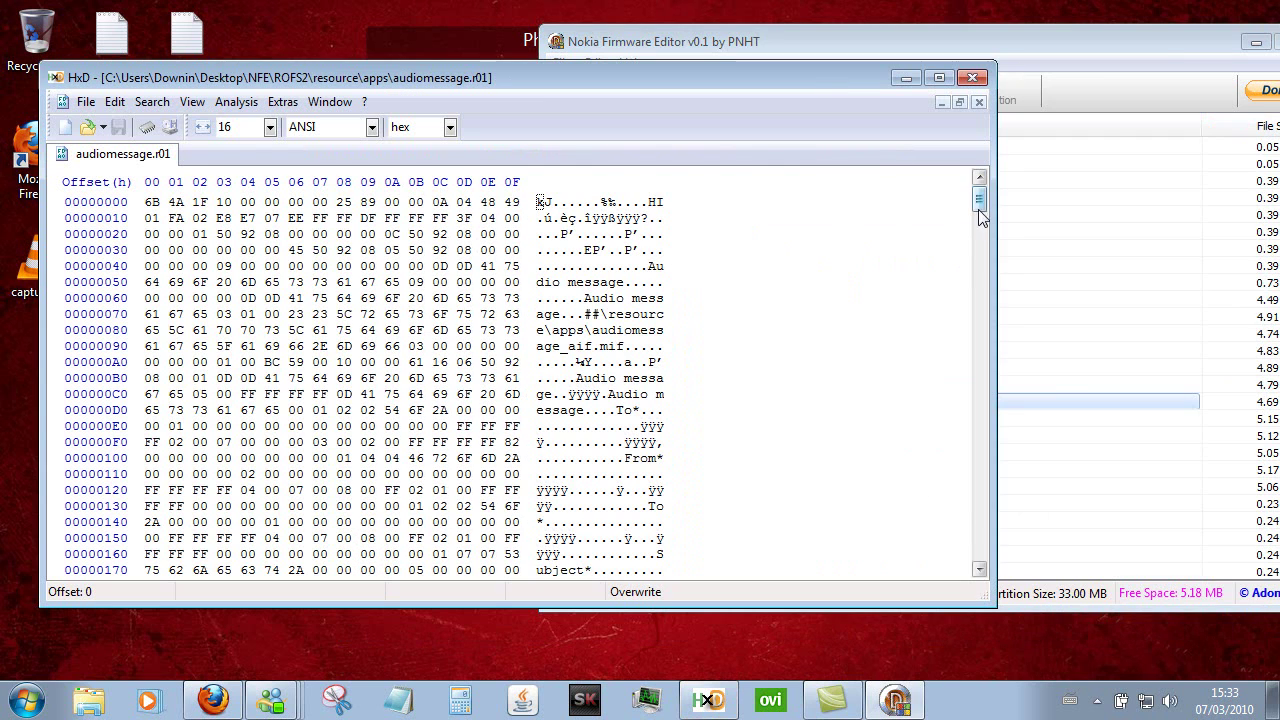
{"action": "mouse_move", "coordinate": [980, 197]}
{"action": "left_mouse_down"}
{"action": "mouse_move", "coordinate": [984, 229]}
{"action": "mouse_move", "coordinate": [985, 195]}
{"action": "left_mouse_up"}
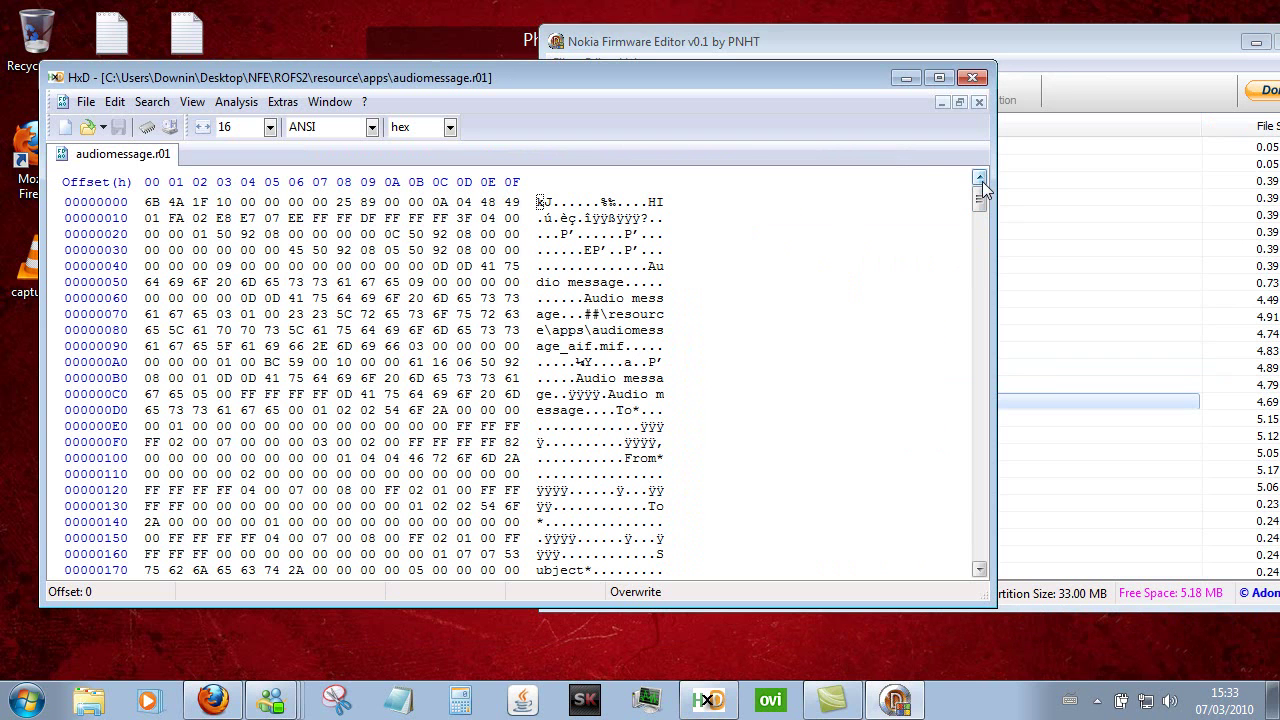
{"action": "left_click", "coordinate": [975, 78]}
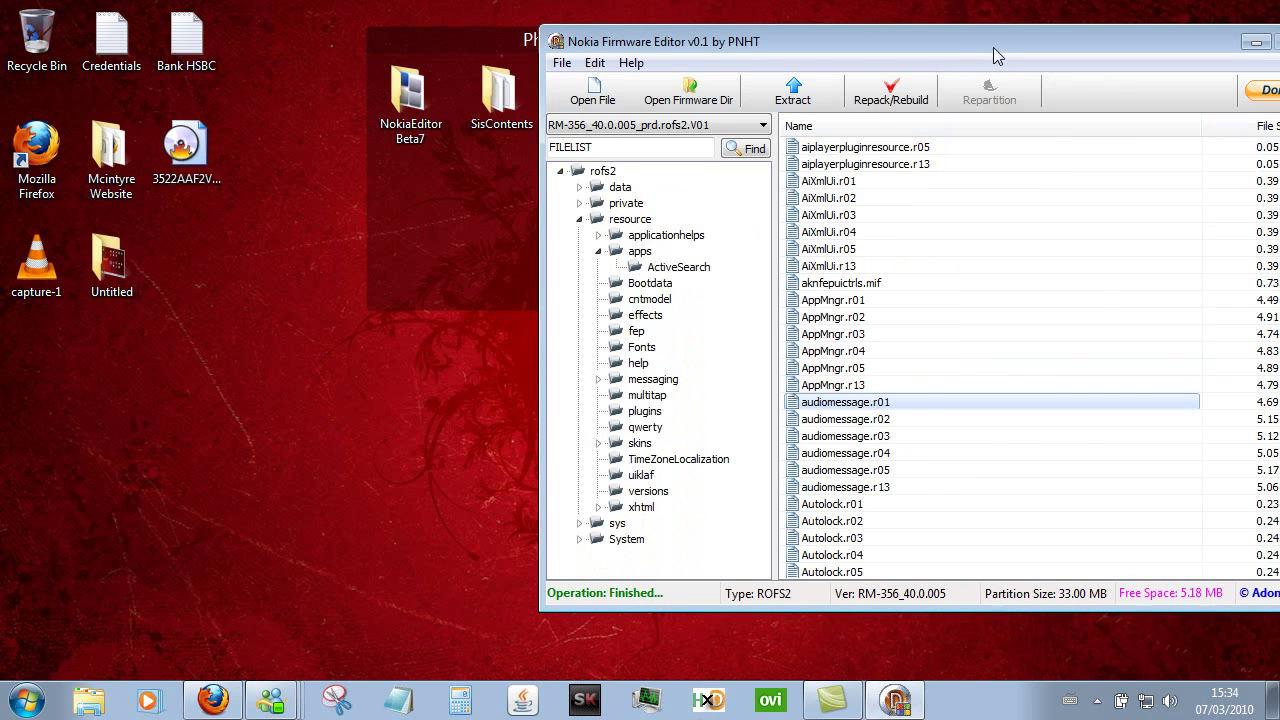
{"action": "left_click_drag", "start_coordinate": [993, 47], "coordinate": [821, 40]}
{"action": "left_click", "coordinate": [869, 193]}
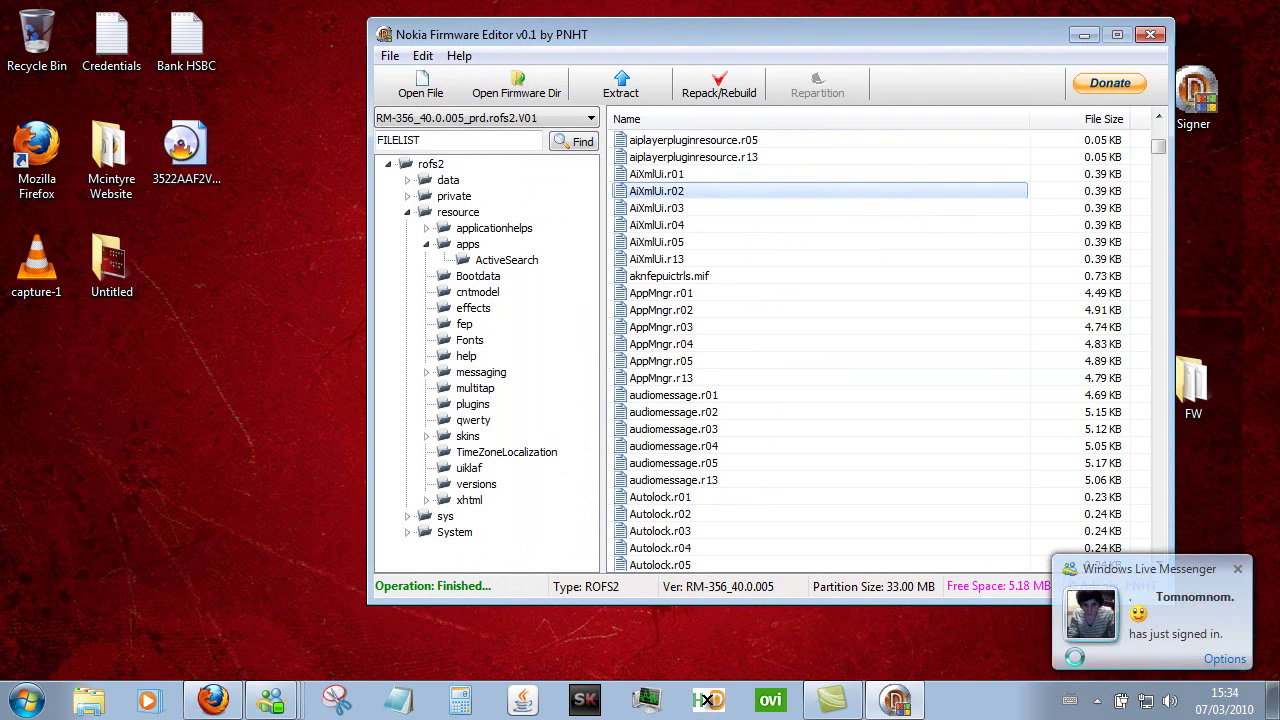
{"action": "left_click", "coordinate": [860, 414]}
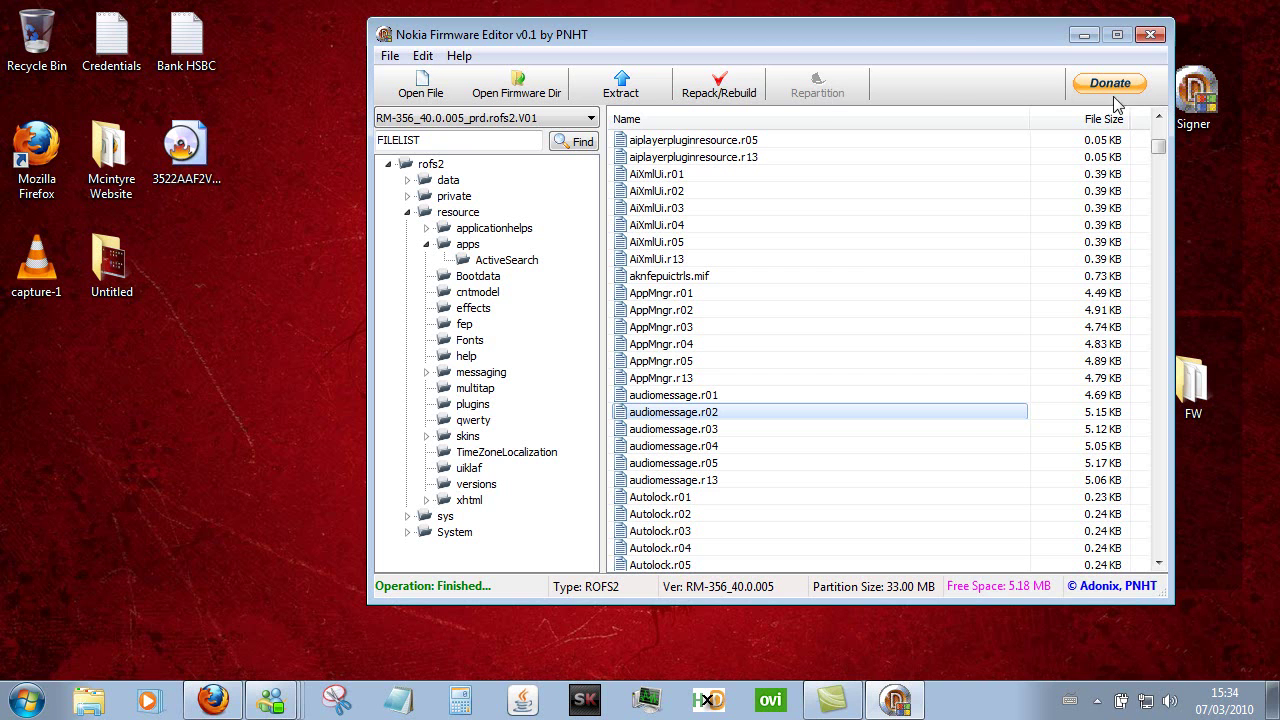
{"action": "scroll", "coordinate": [720, 225], "scroll_direction": "up", "scroll_amount": 15}
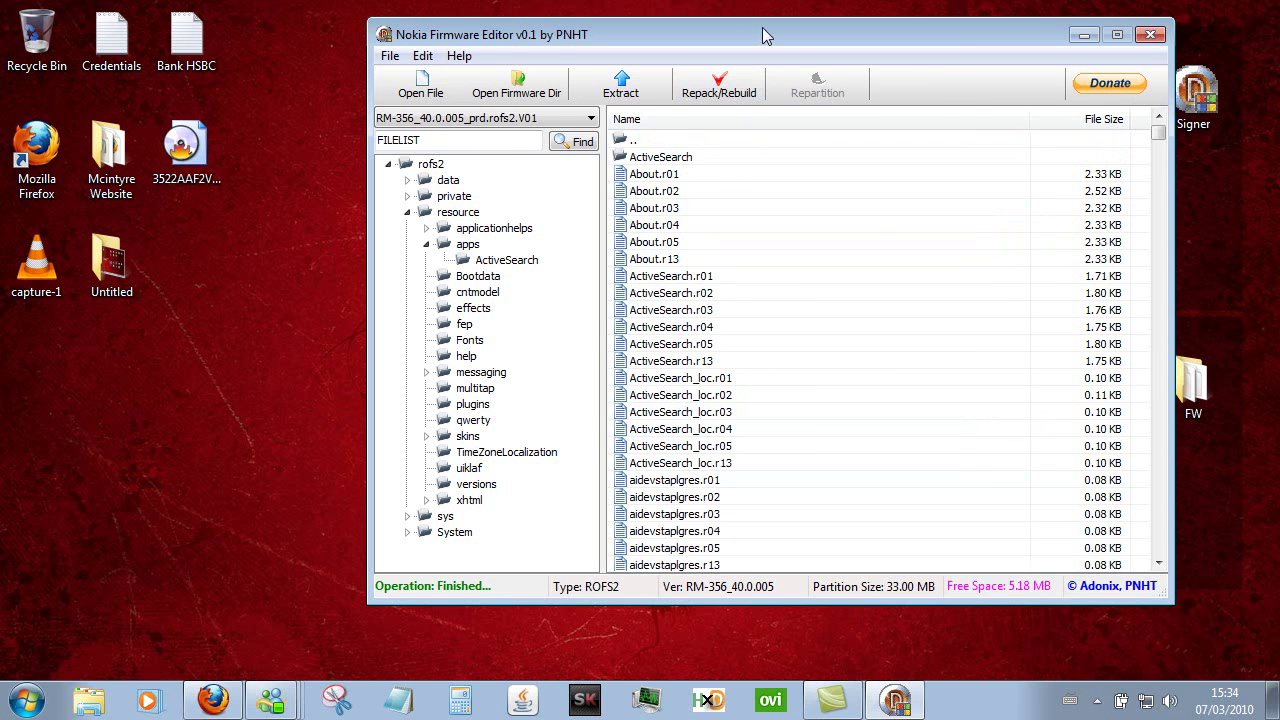
{"action": "left_click_drag", "start_coordinate": [757, 27], "coordinate": [888, 50]}
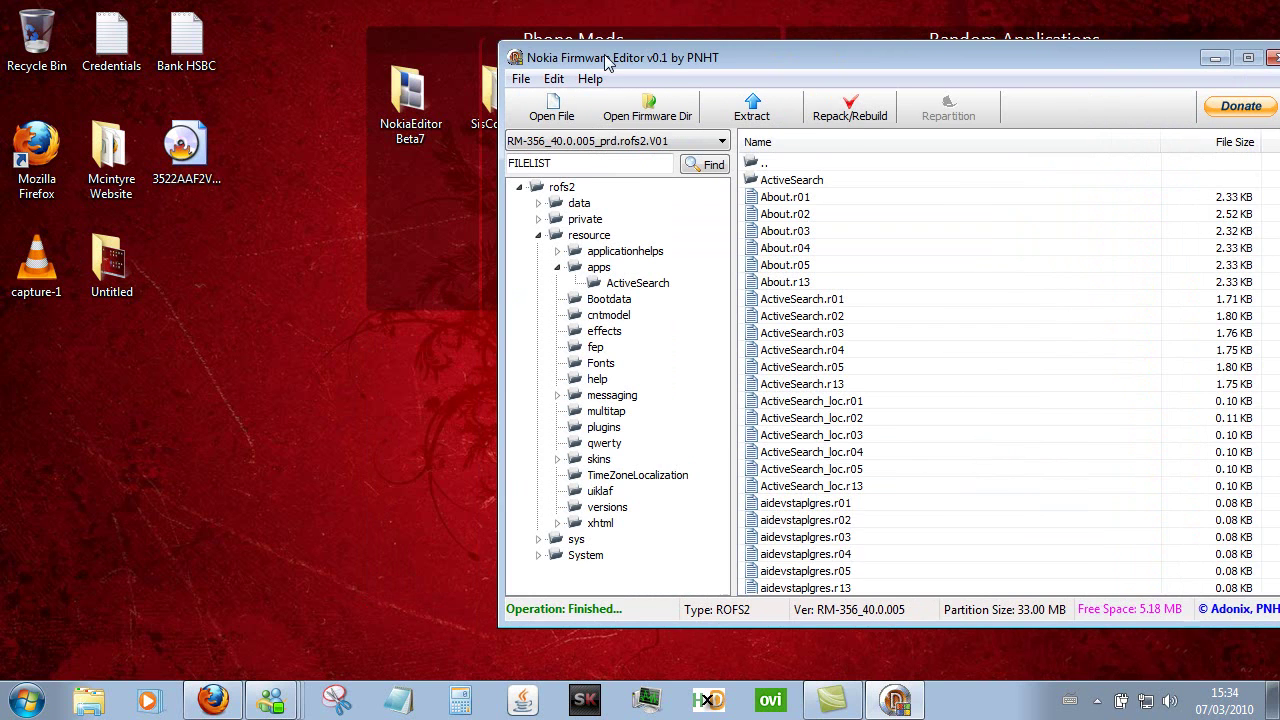
{"action": "left_click_drag", "start_coordinate": [606, 60], "coordinate": [466, 42]}
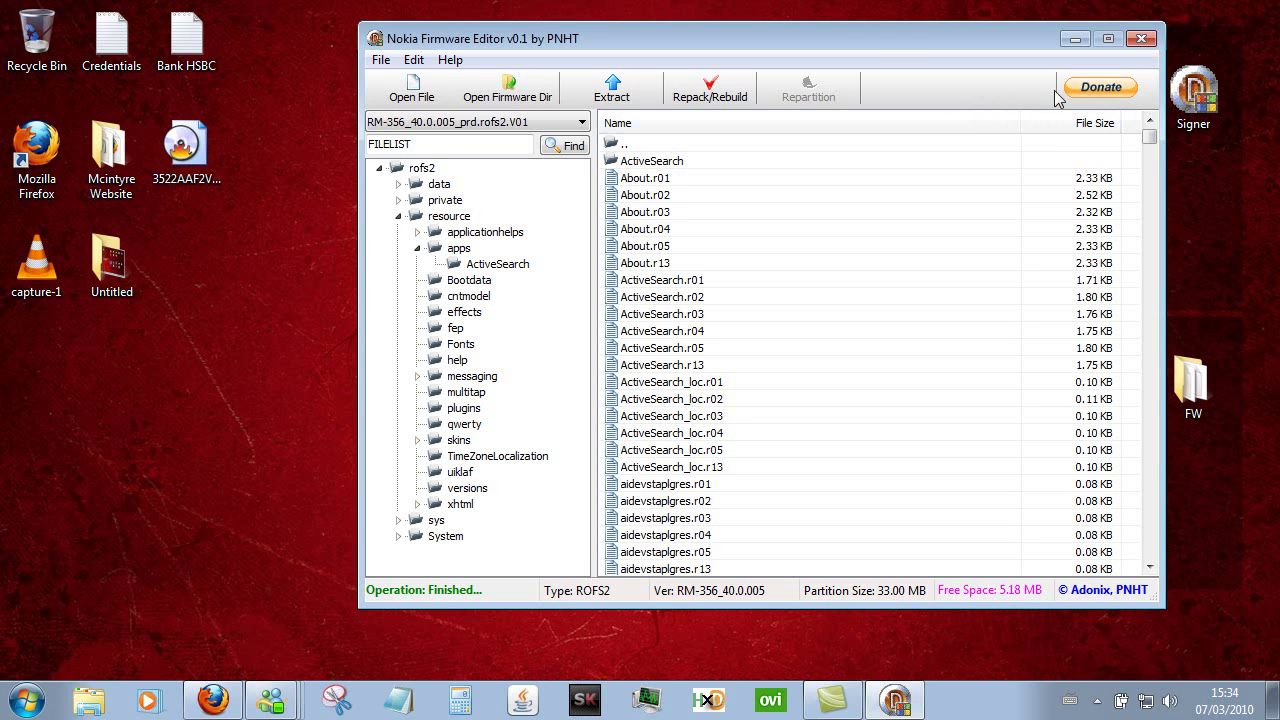
{"action": "left_click_drag", "start_coordinate": [871, 37], "coordinate": [846, 46]}
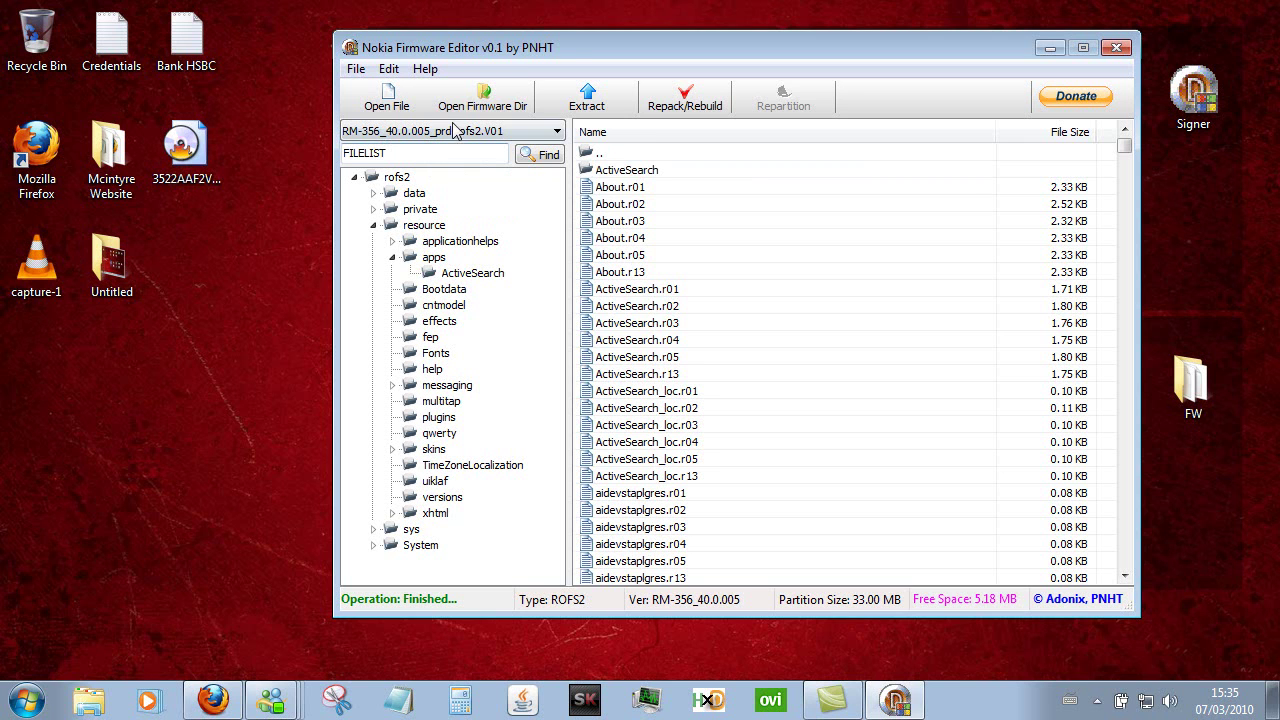
{"action": "left_click_drag", "start_coordinate": [567, 44], "coordinate": [533, 48]}
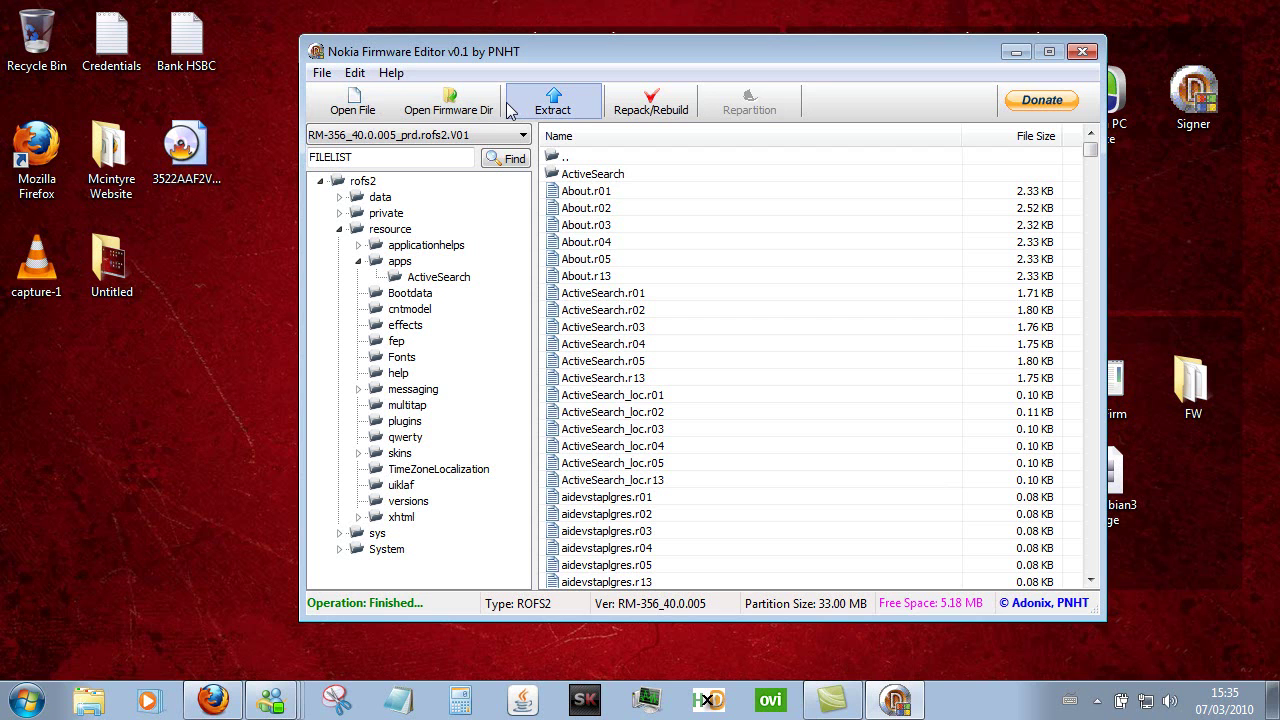
Check the Edit menu's export/import changes options, then select and collapse the rofs2 root node.
{"action": "left_click", "coordinate": [355, 73]}
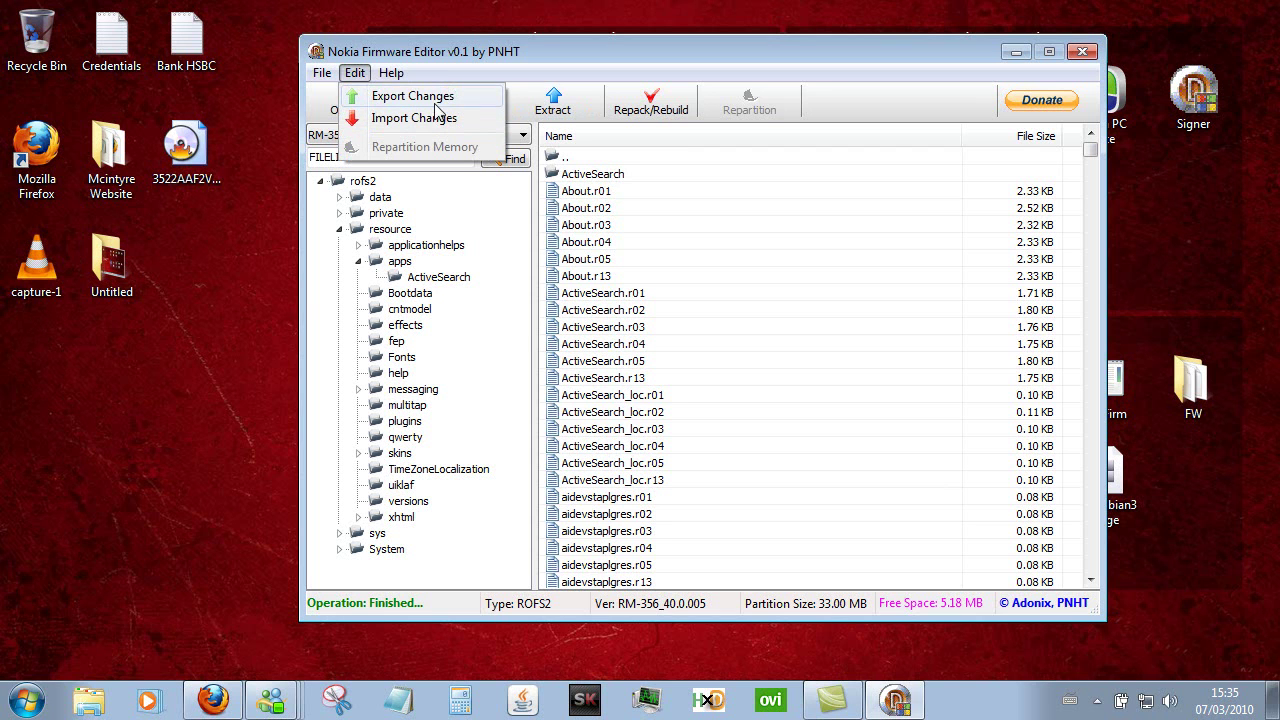
{"action": "left_click", "coordinate": [432, 58]}
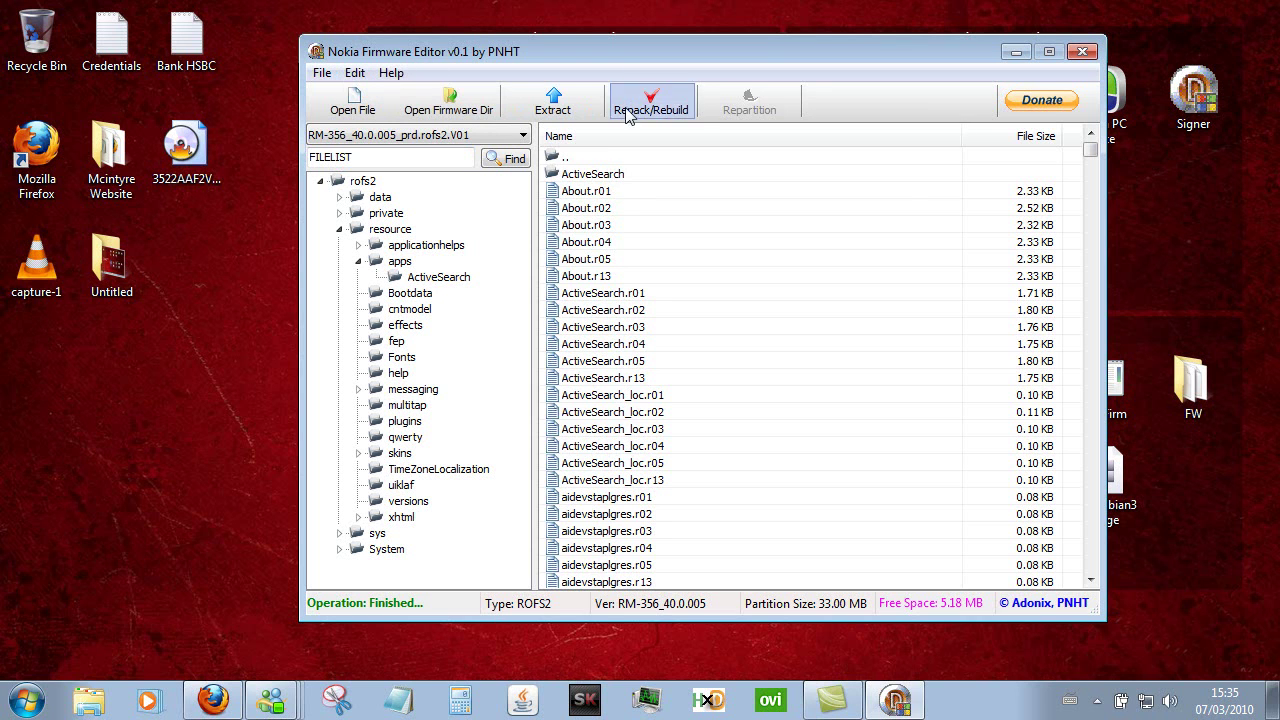
{"action": "left_click", "coordinate": [370, 183]}
{"action": "left_click", "coordinate": [321, 182]}
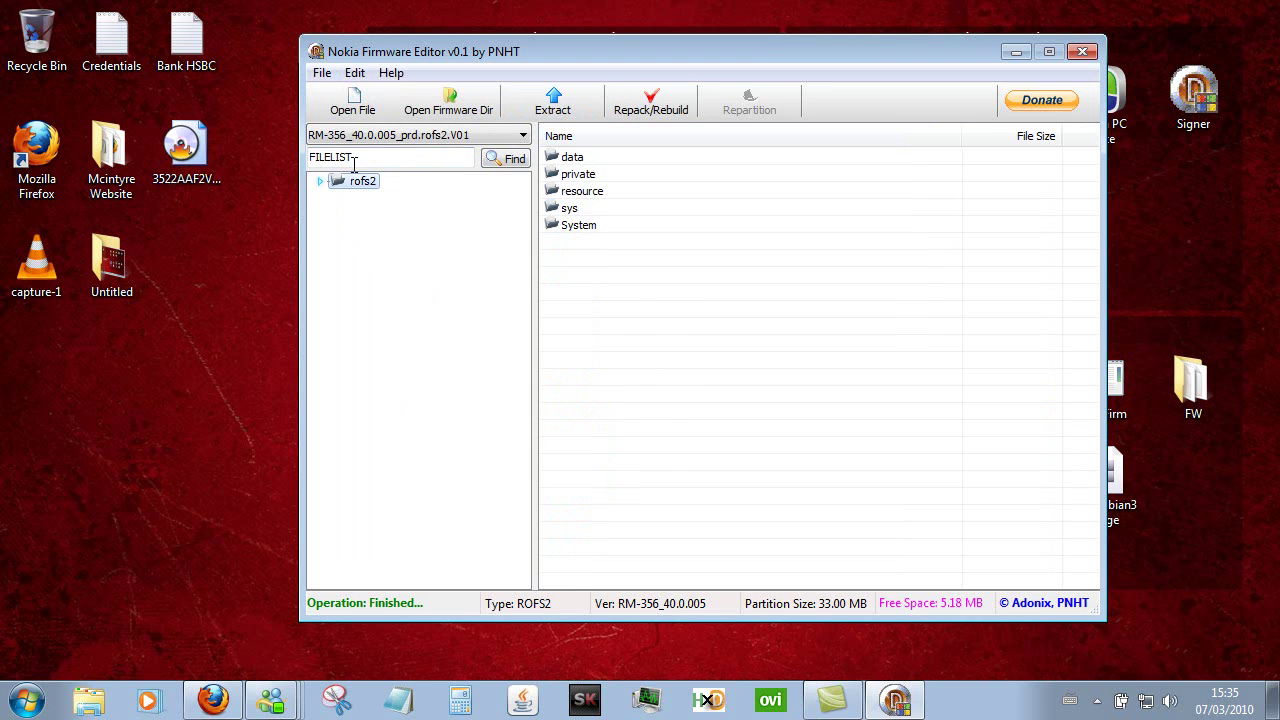